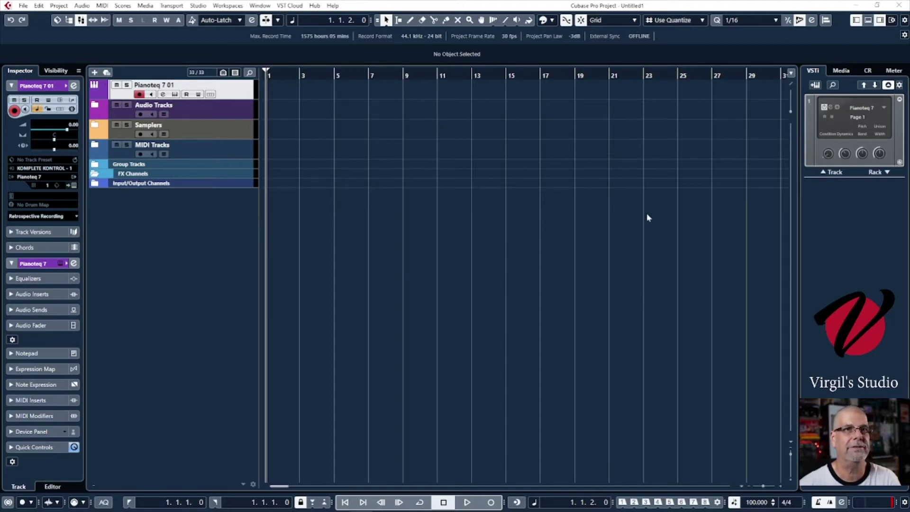
- In the studio setup, set the MIDI input for the chord pads to KOMPLETE KONTROL - 1
click(194, 6)
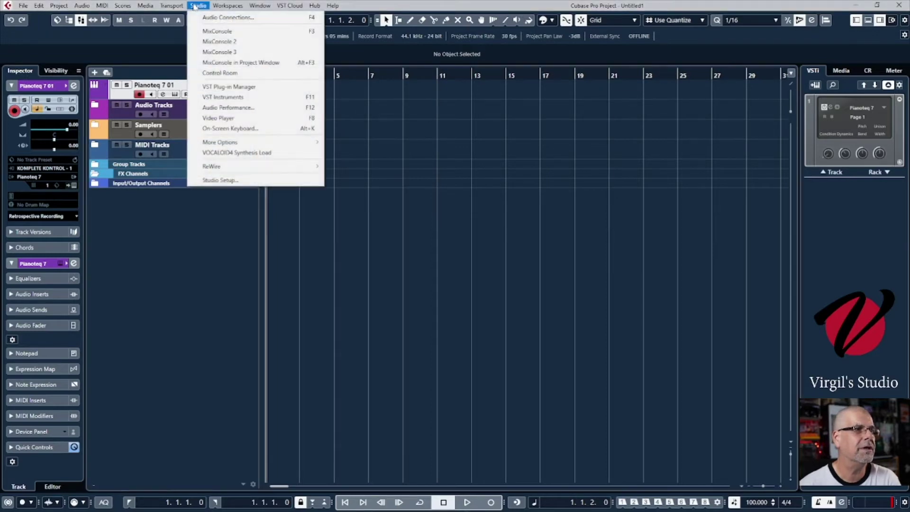
click(227, 181)
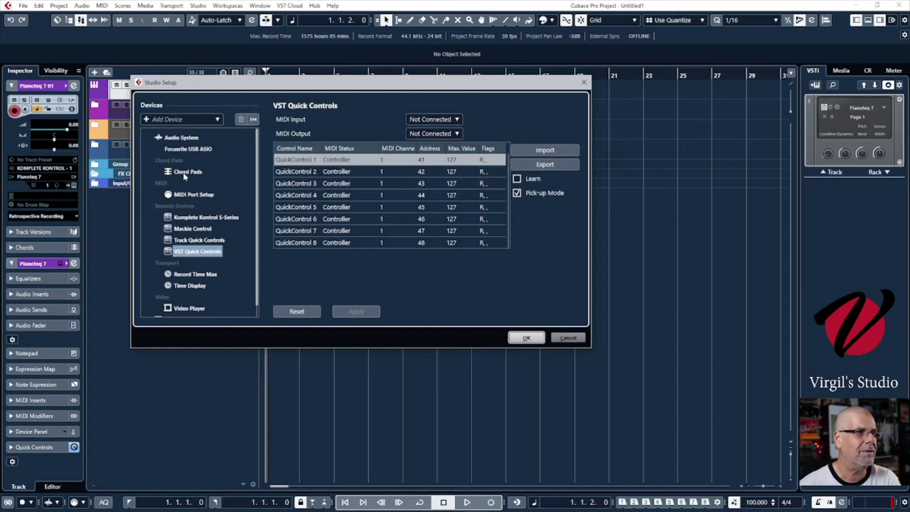
click(182, 173)
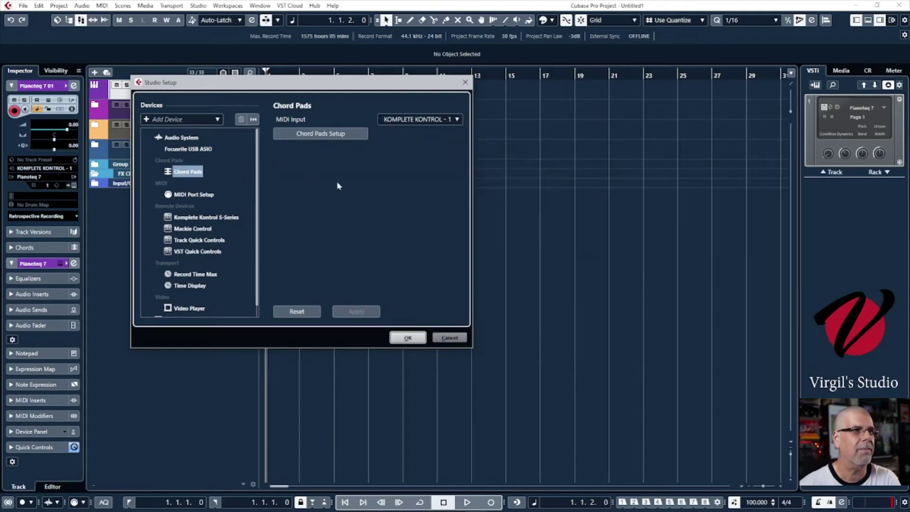
click(446, 120)
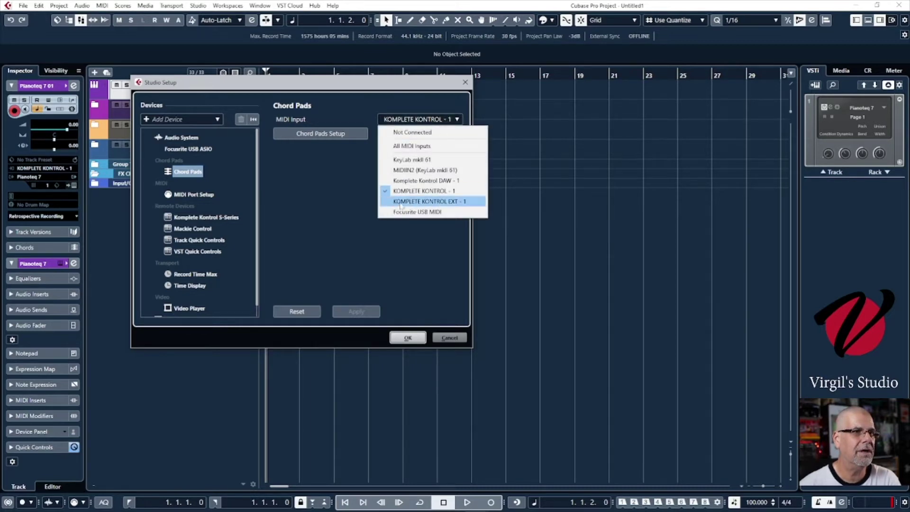
click(405, 189)
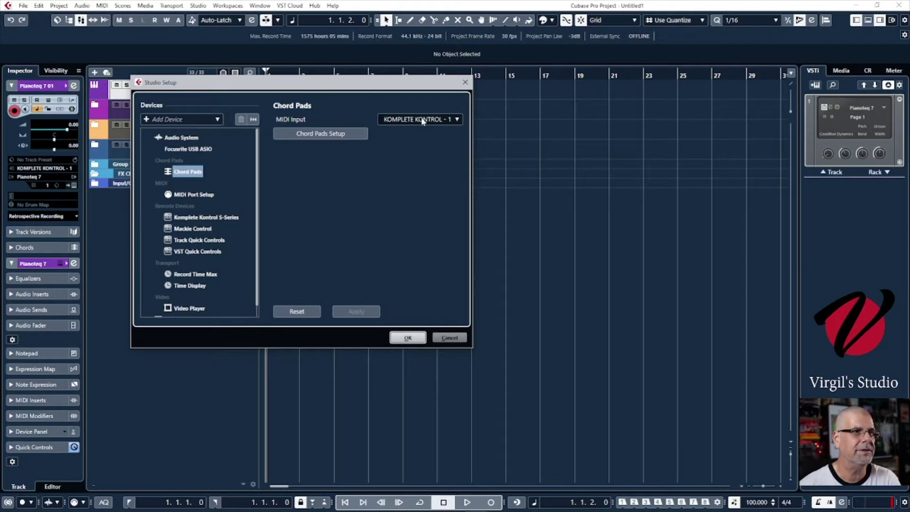
- Review the chord pads' remote range and modifier settings, and close the studio setup
click(342, 134)
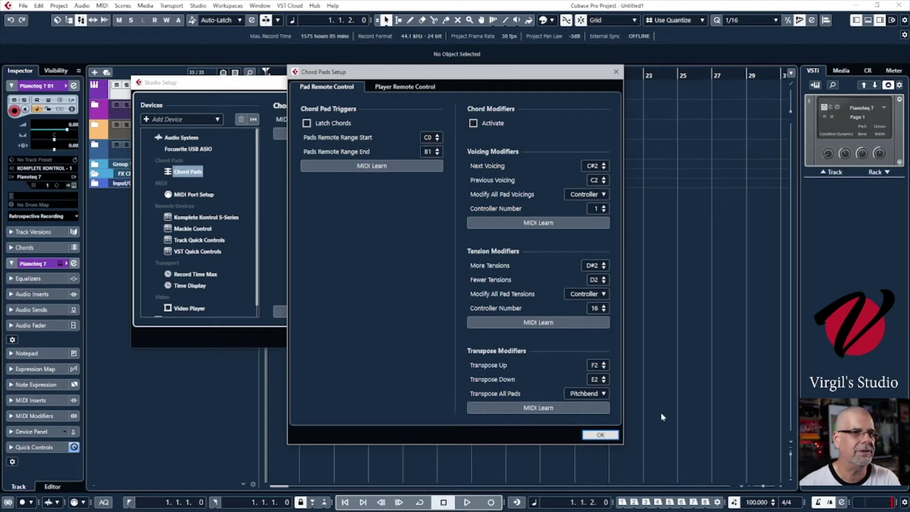
click(600, 435)
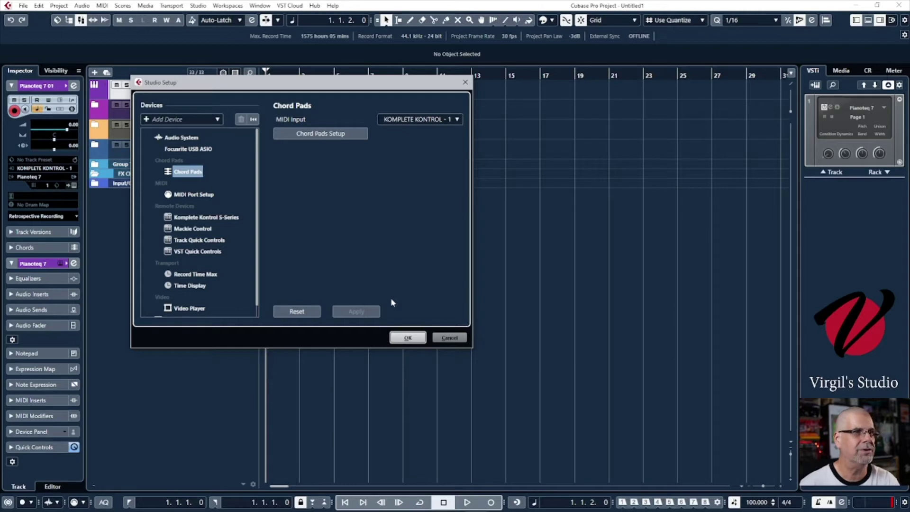
click(406, 337)
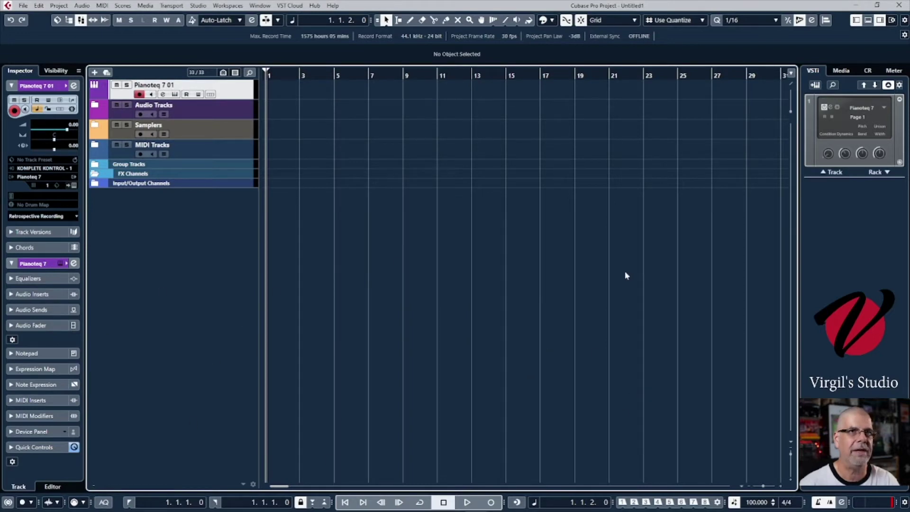
- Show the chord pads in the lower zone and audition chords including C, Dmin and Emin
click(867, 21)
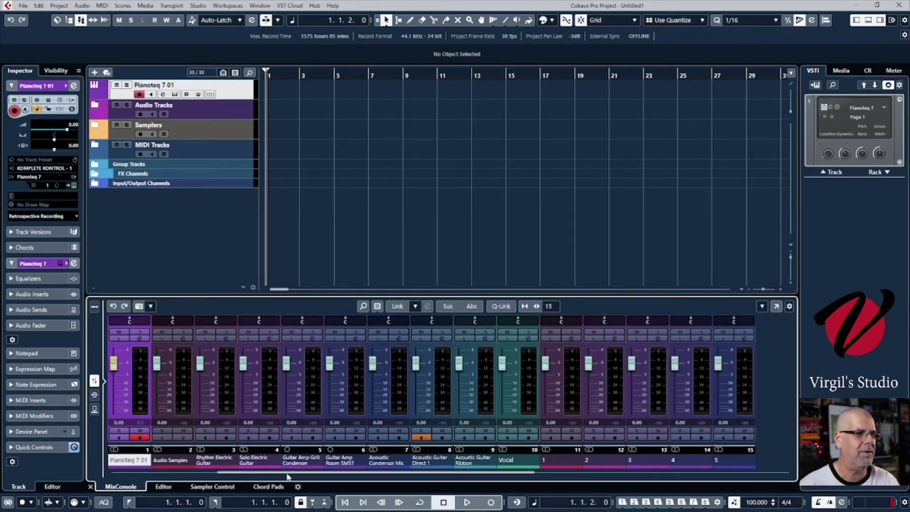
click(275, 488)
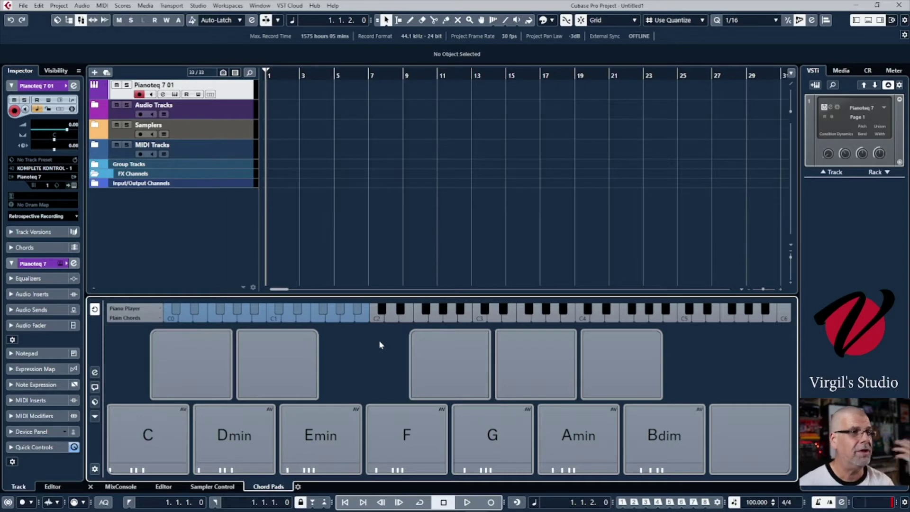
mouse_move(154, 437)
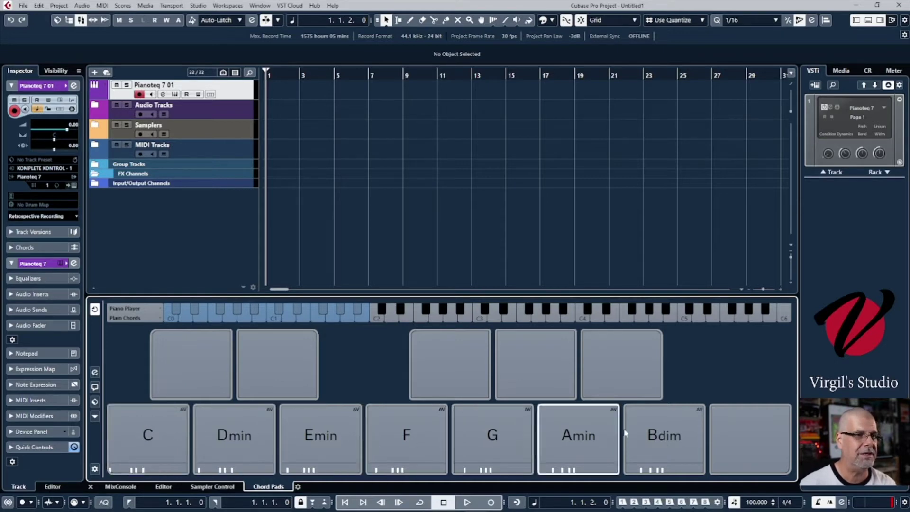
mouse_move(261, 446)
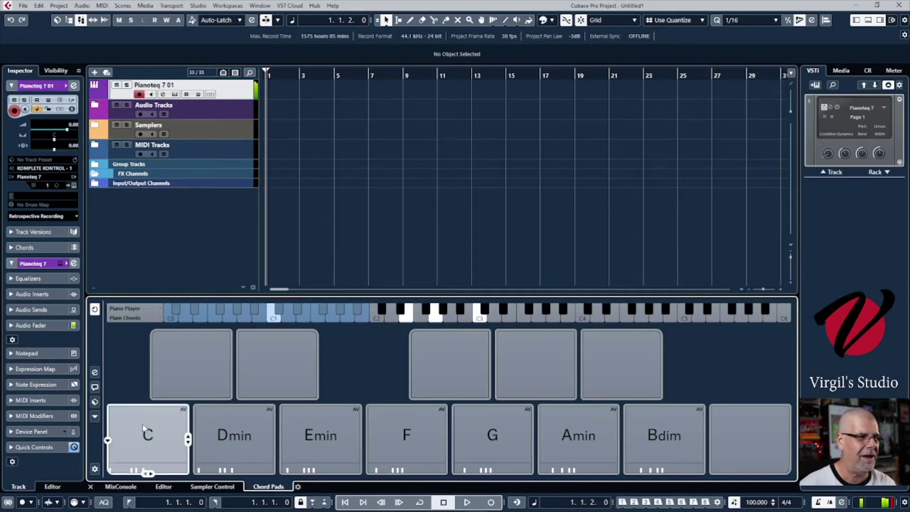
click(235, 443)
click(336, 441)
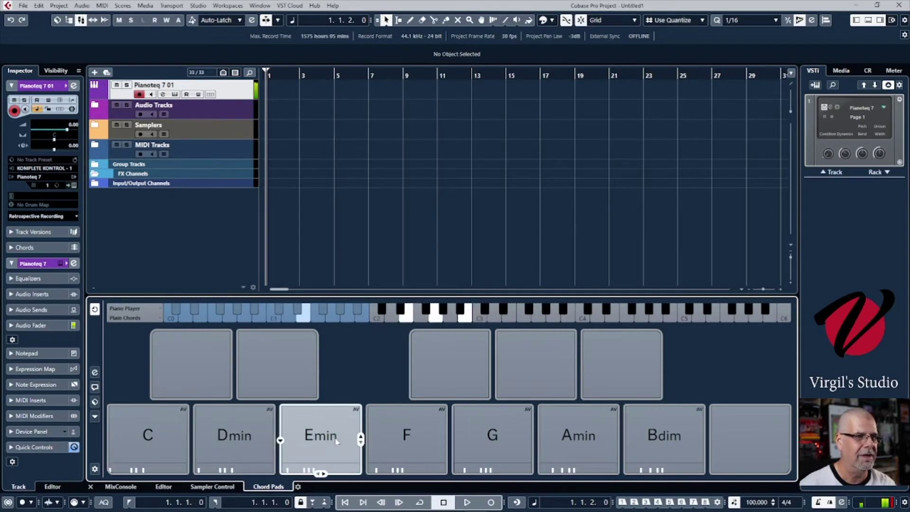
mouse_move(118, 442)
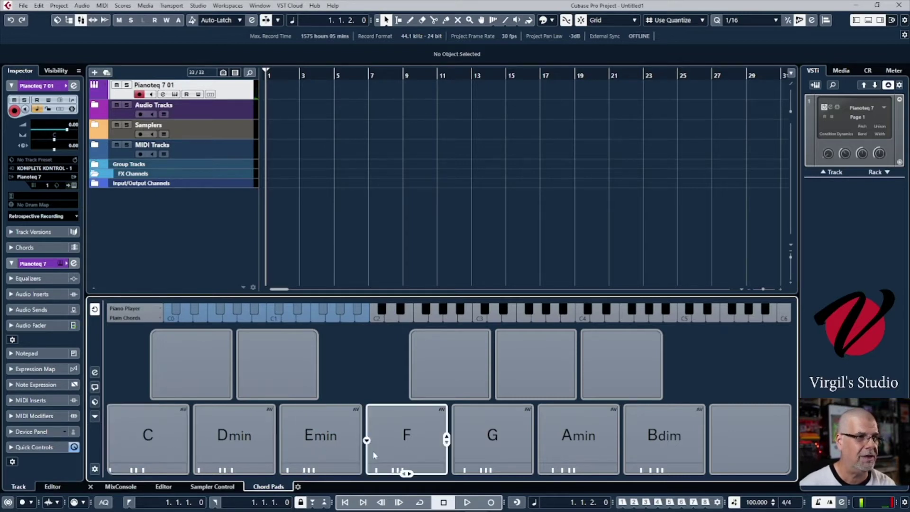
mouse_move(347, 449)
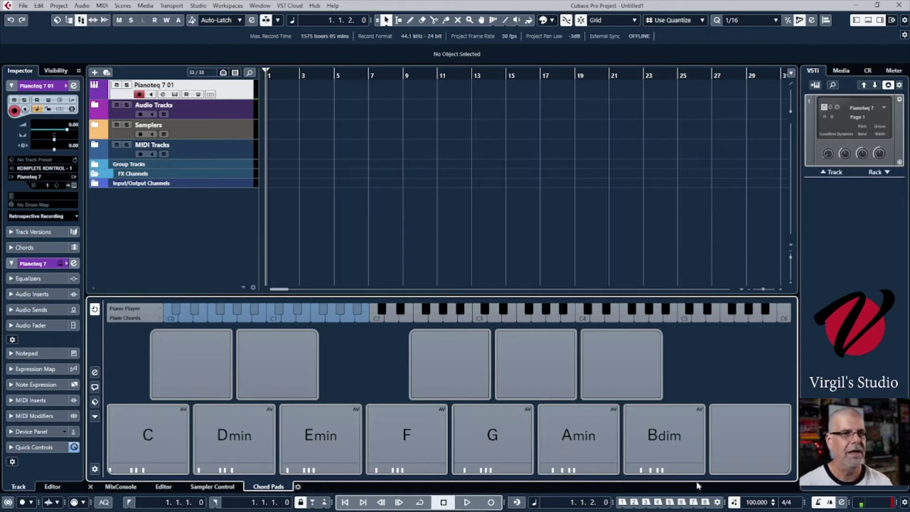
mouse_move(636, 450)
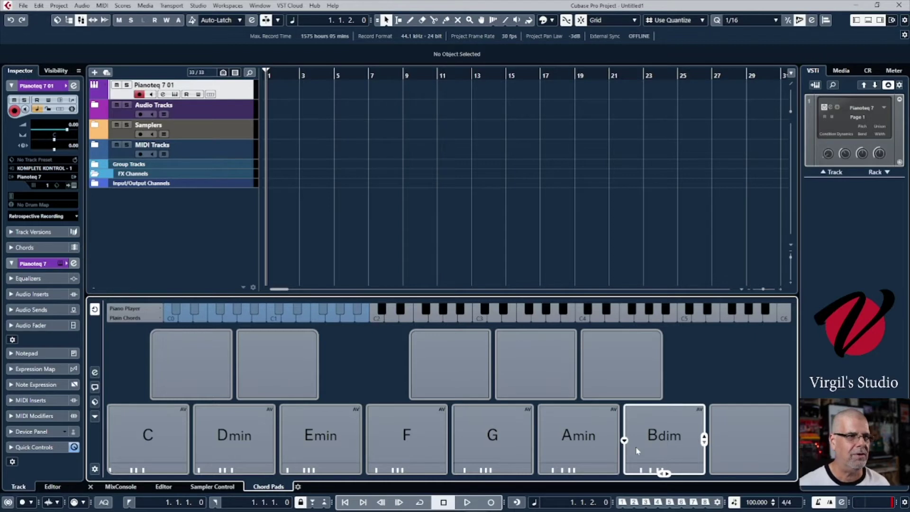
- Browse the list of available chord pads presets and close it without loading one
click(95, 401)
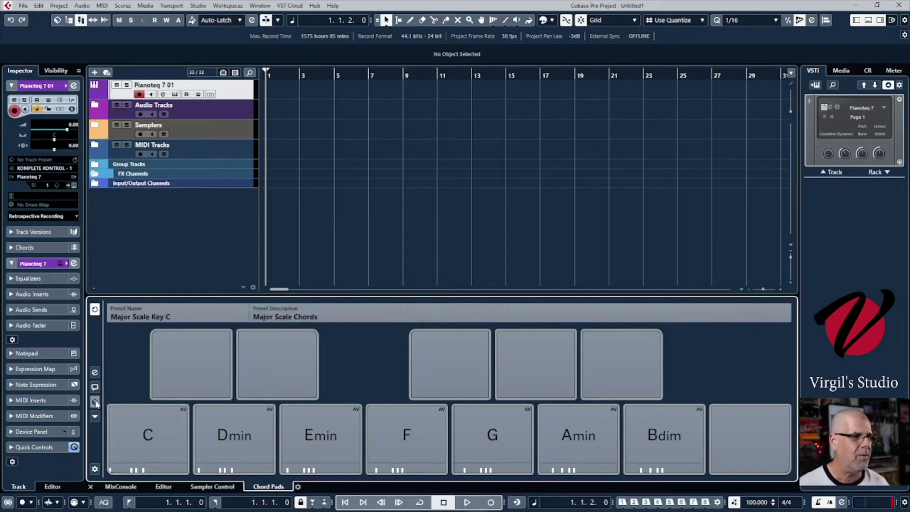
click(95, 402)
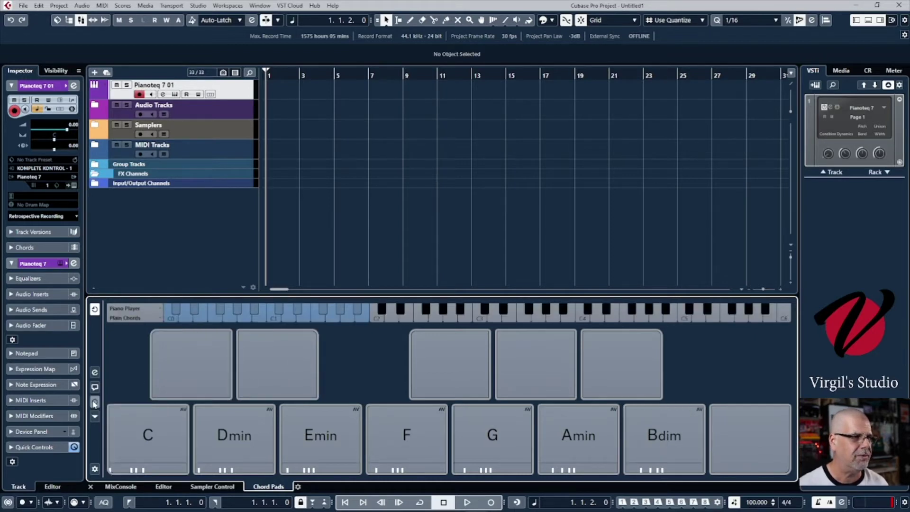
click(94, 403)
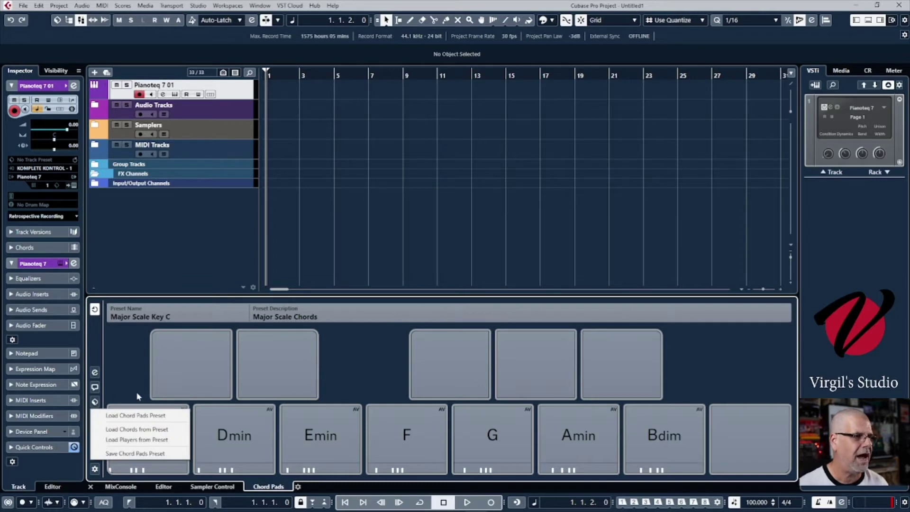
click(96, 403)
click(96, 402)
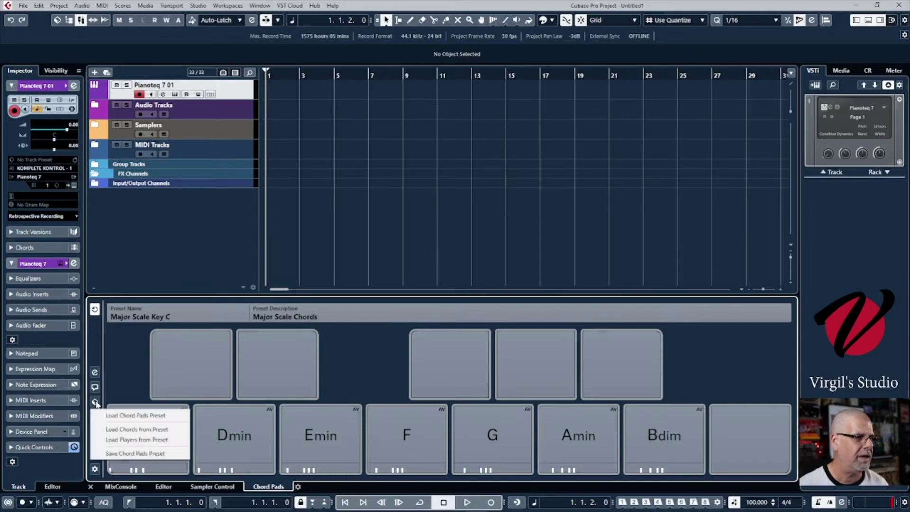
click(117, 416)
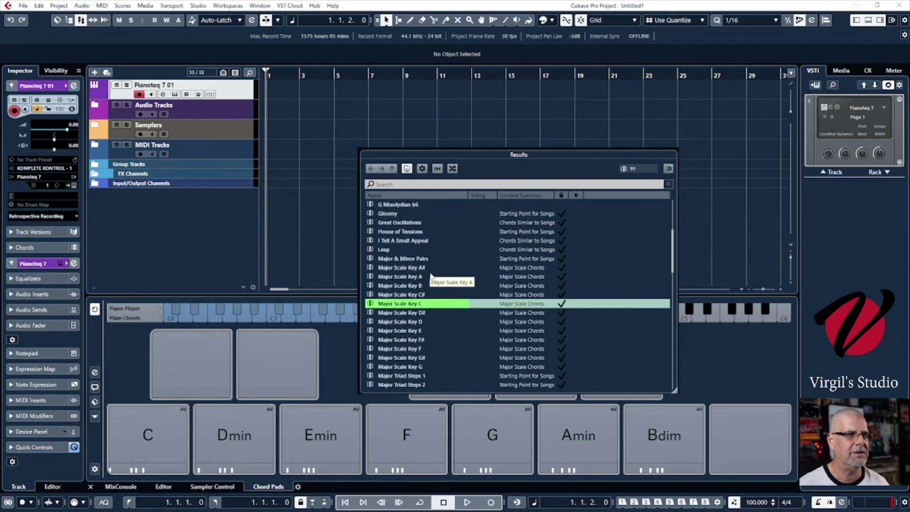
scroll(430, 275, up, 5)
scroll(430, 275, down, 8)
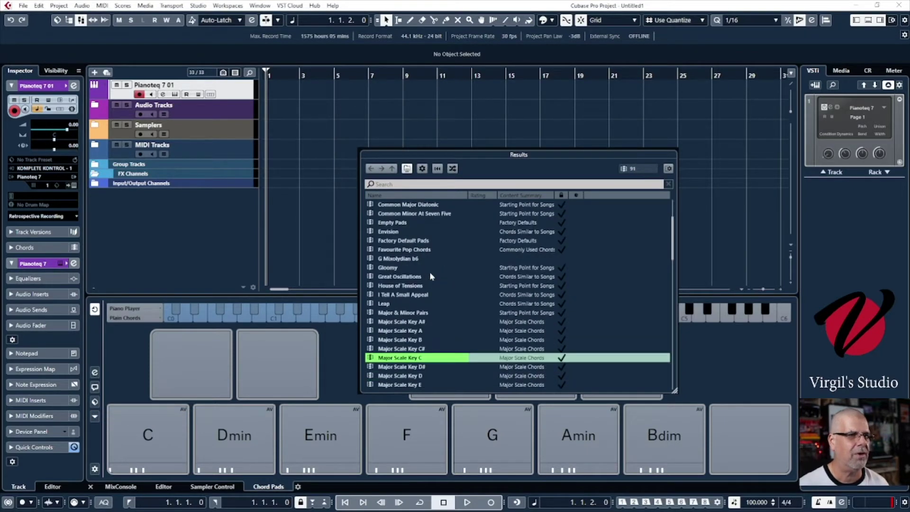
scroll(429, 272, up, 5)
scroll(429, 271, down, 3)
scroll(430, 275, up, 5)
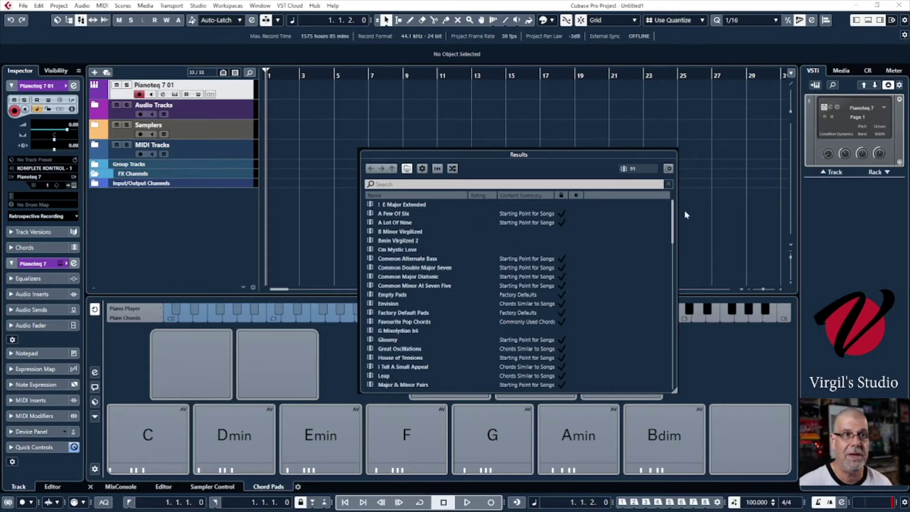
scroll(489, 285, down, 2)
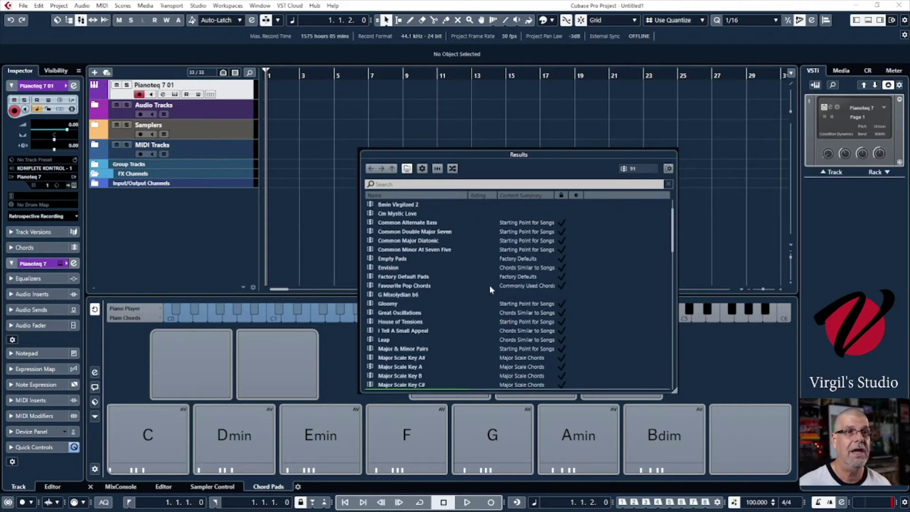
click(339, 347)
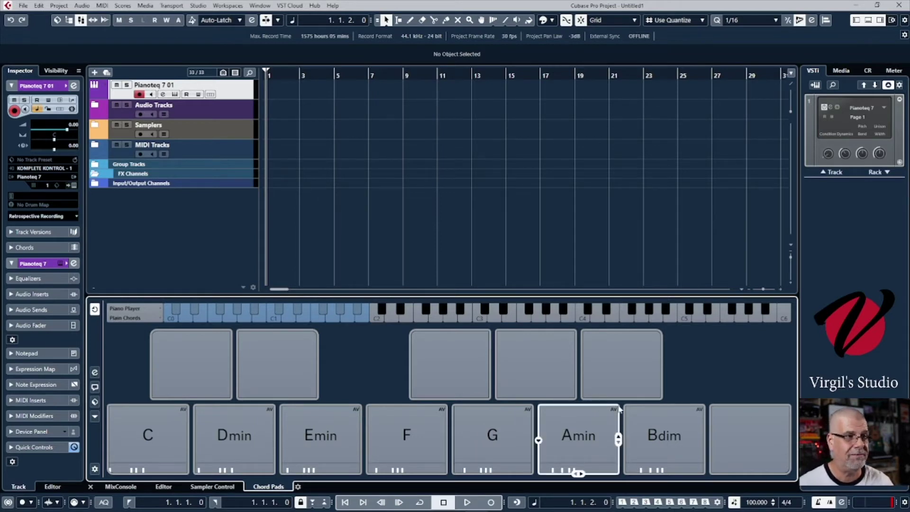
- Set the number of octaves in the chord pads' keyboard layout to 2
click(95, 469)
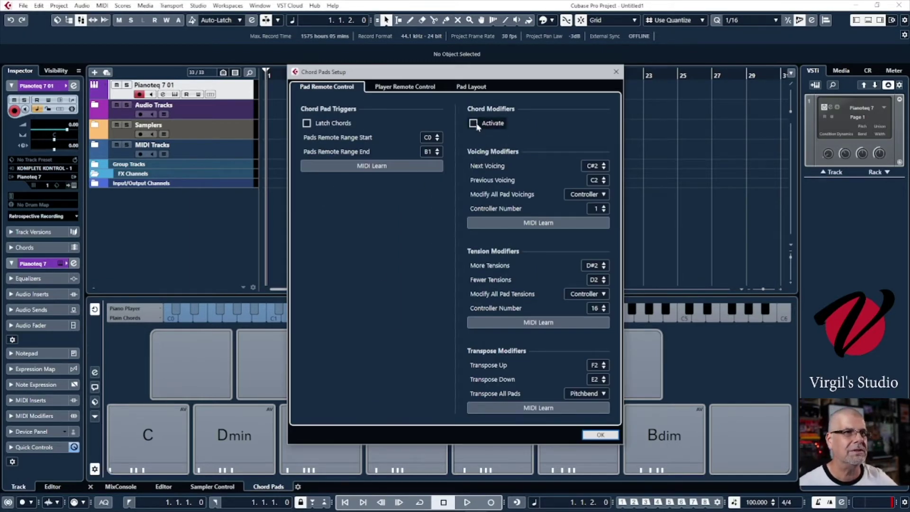
click(474, 86)
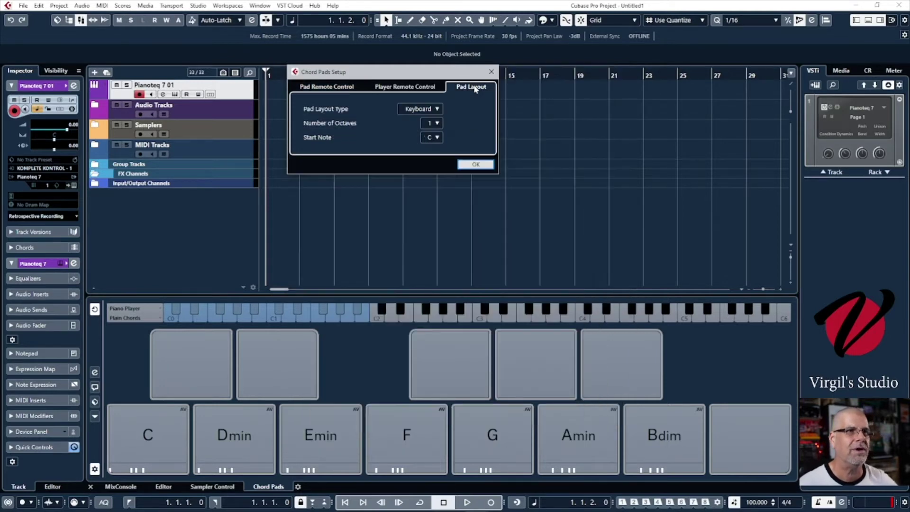
click(437, 123)
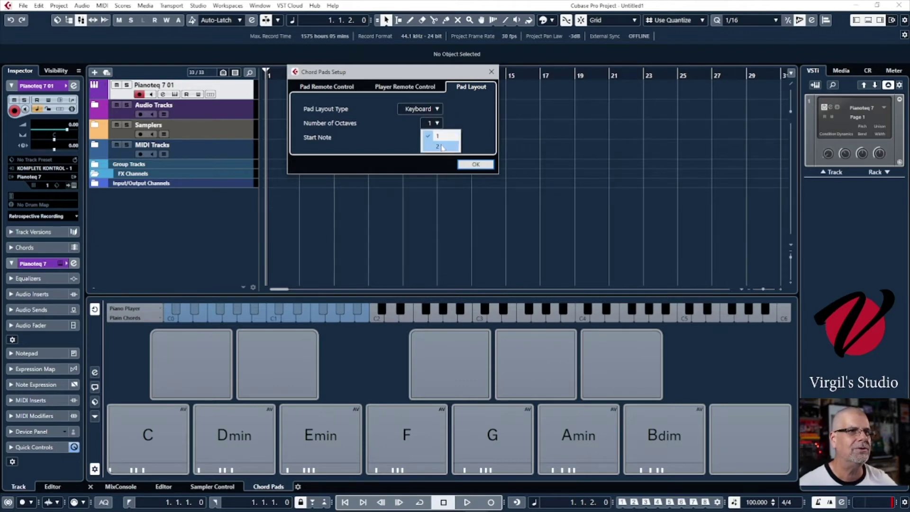
click(441, 147)
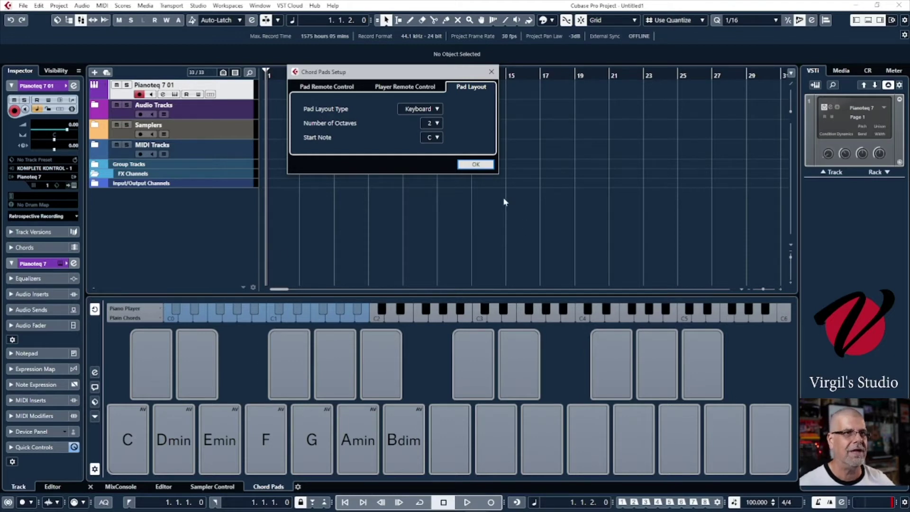
click(479, 166)
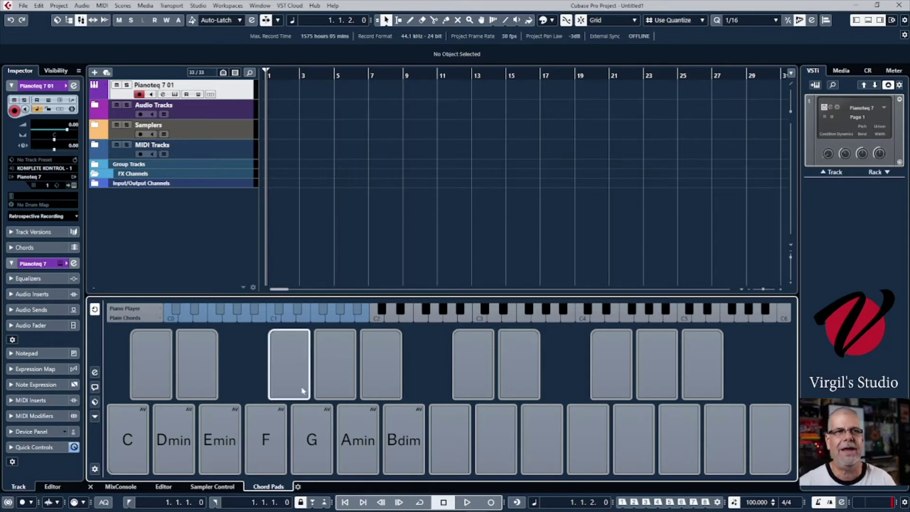
- Unassign the Bdim chord from its pad
mouse_move(391, 440)
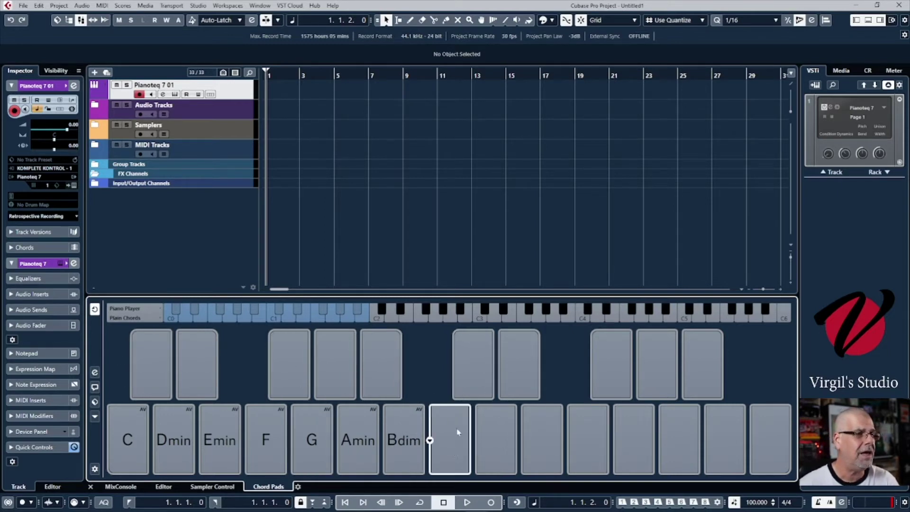
mouse_move(440, 439)
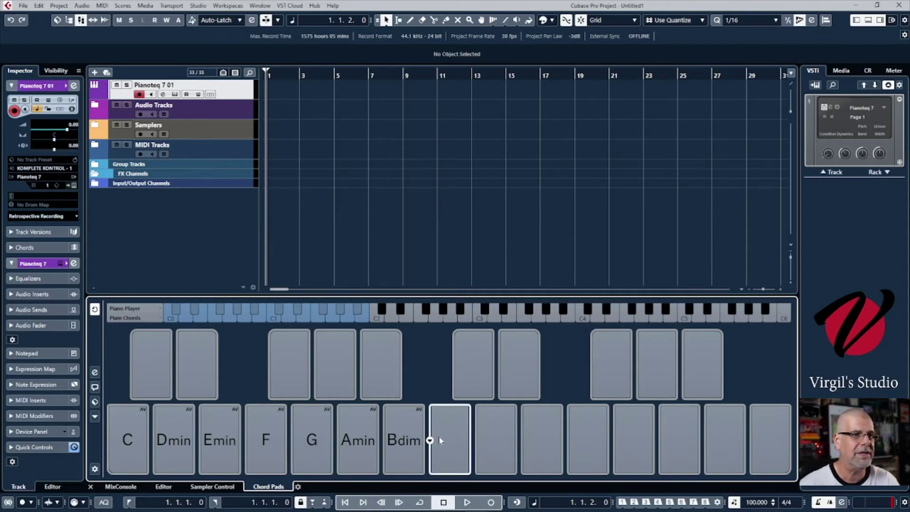
right_click(401, 435)
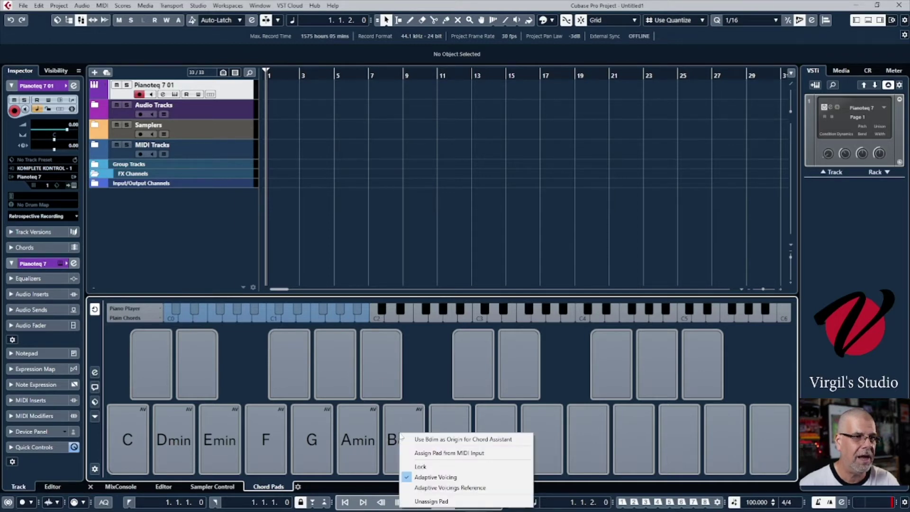
click(443, 501)
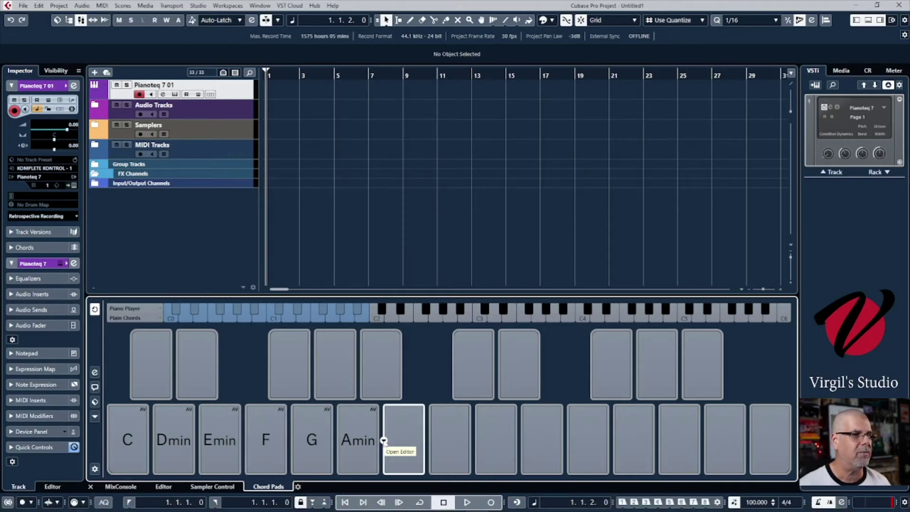
- Assign a B diminished chord with j7 tension and D as bass note to the empty pad after Amin, and audition it
click(385, 440)
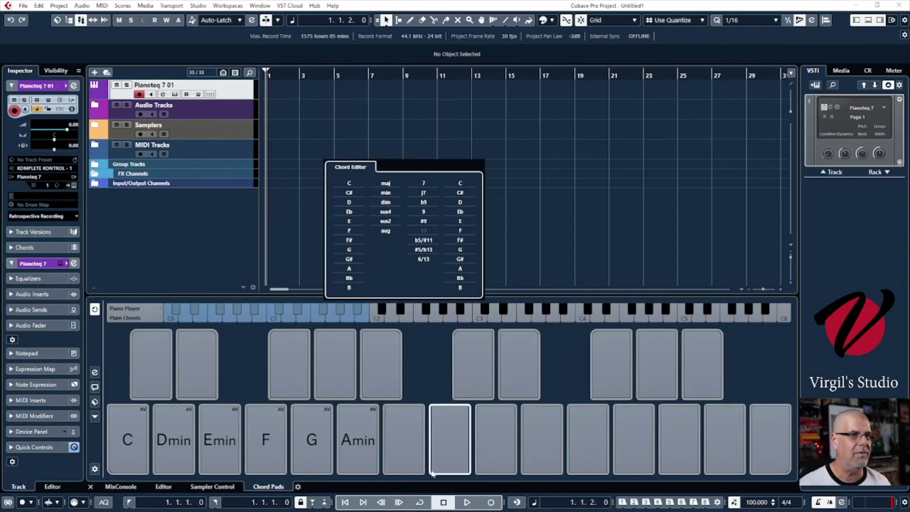
mouse_move(438, 466)
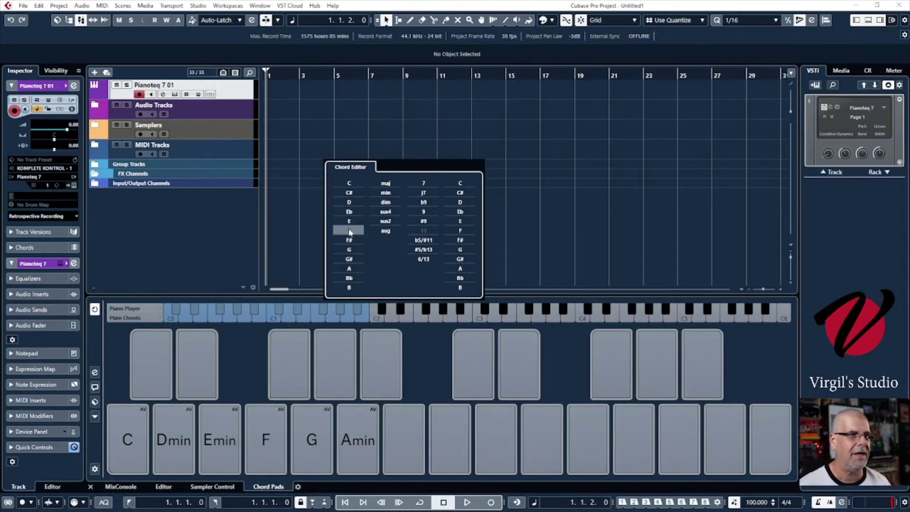
click(349, 287)
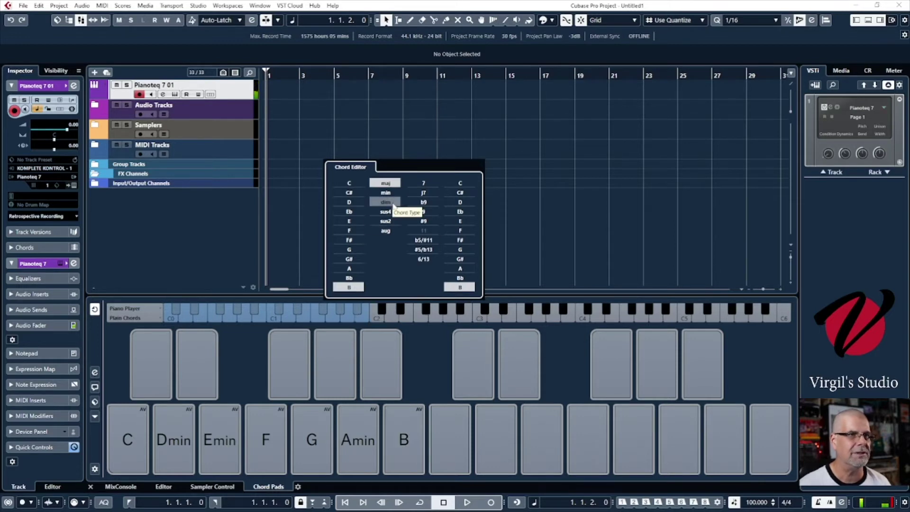
click(385, 202)
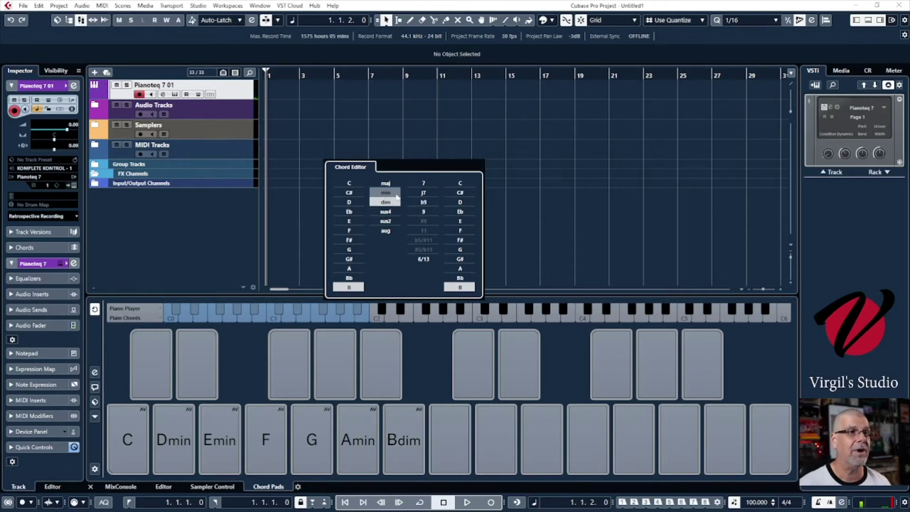
click(424, 192)
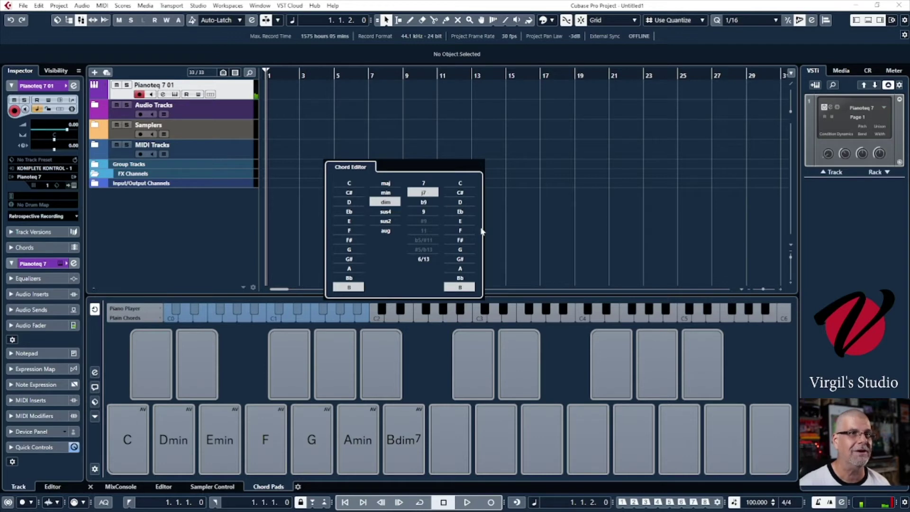
click(464, 202)
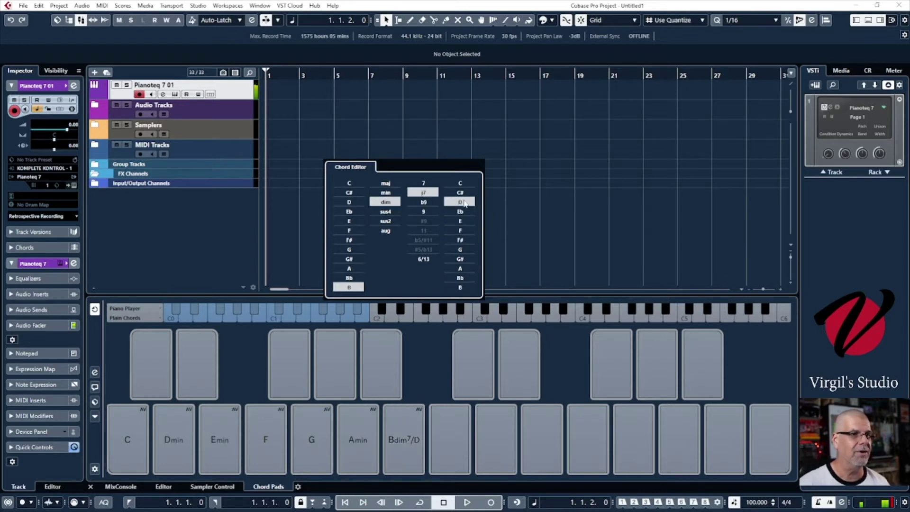
click(395, 446)
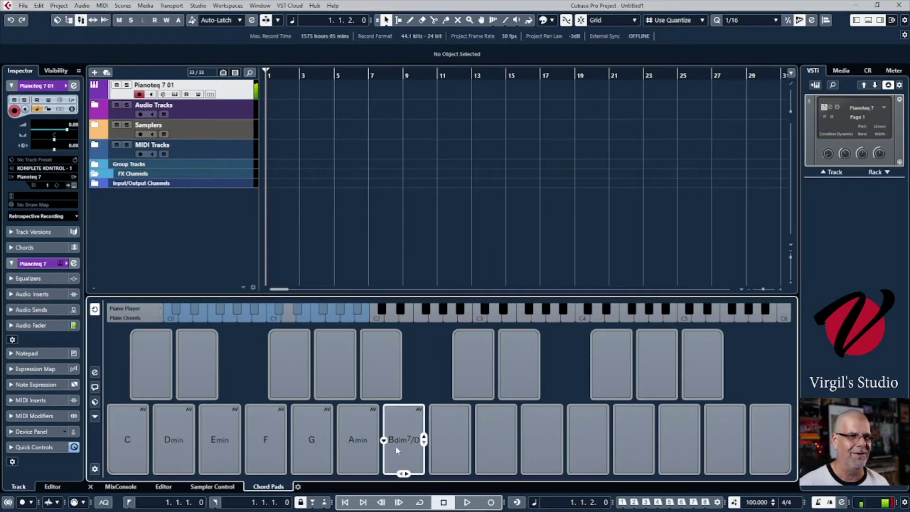
click(395, 445)
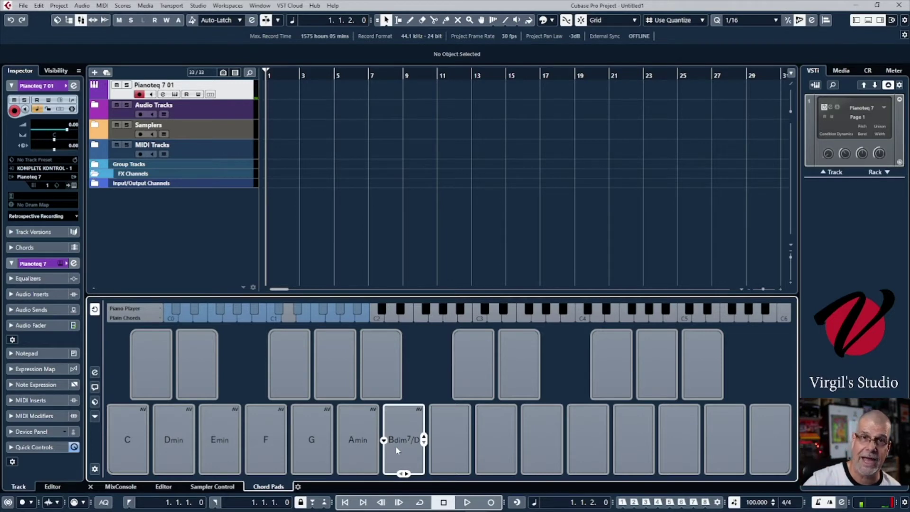
click(395, 445)
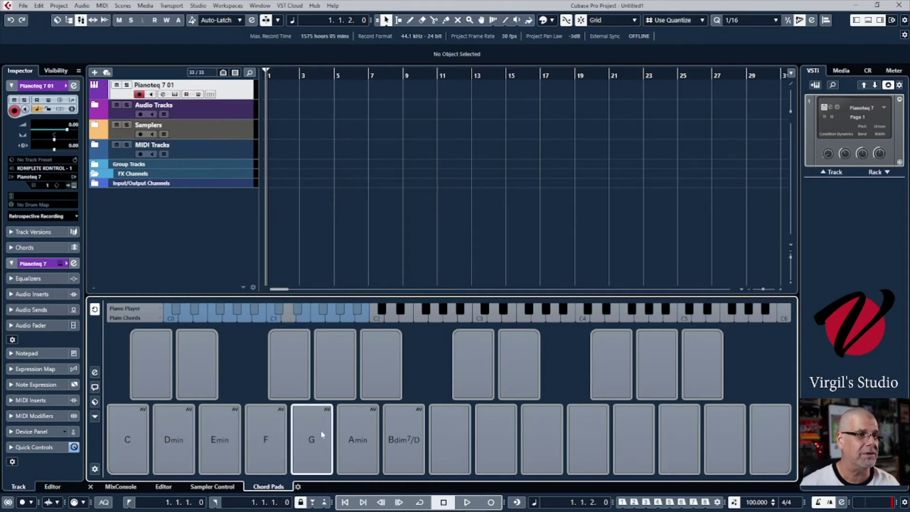
- Audition the C, F and G chord pads in sequence
click(128, 434)
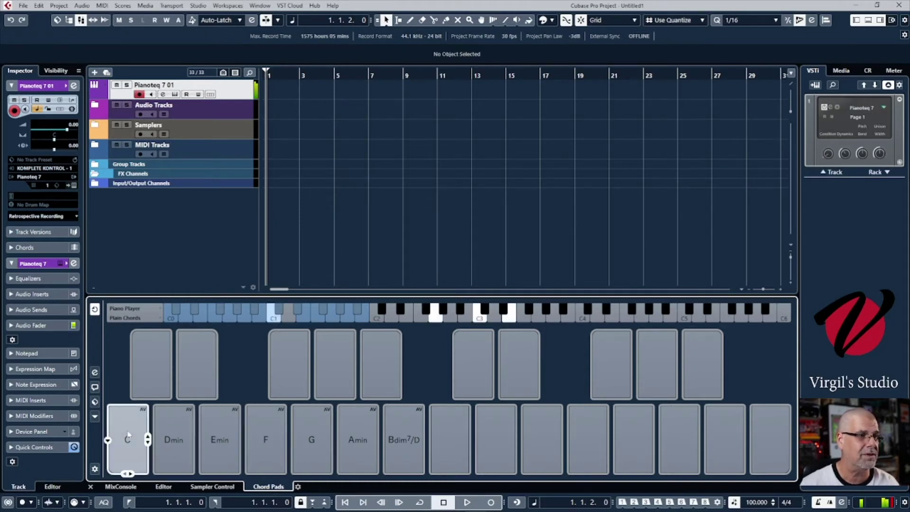
click(264, 436)
click(311, 438)
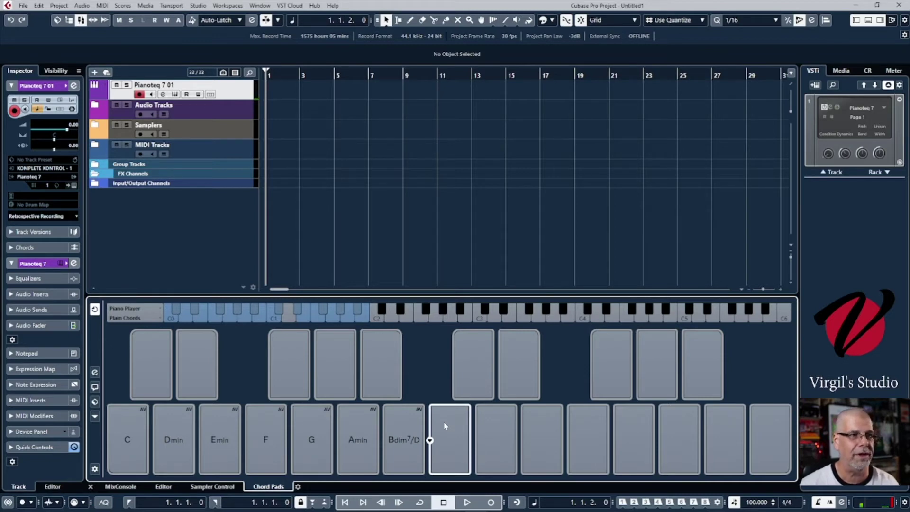
- Assign an E7 chord to the first black-key pad
click(131, 365)
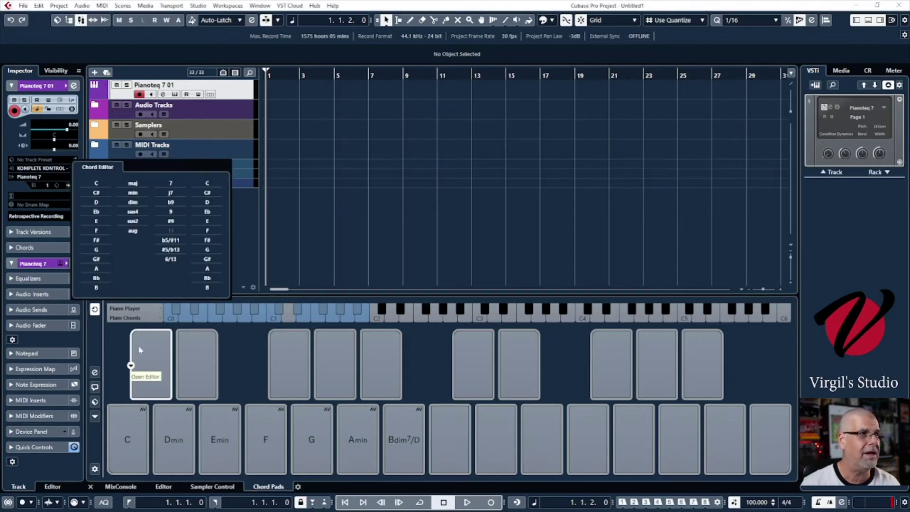
click(101, 222)
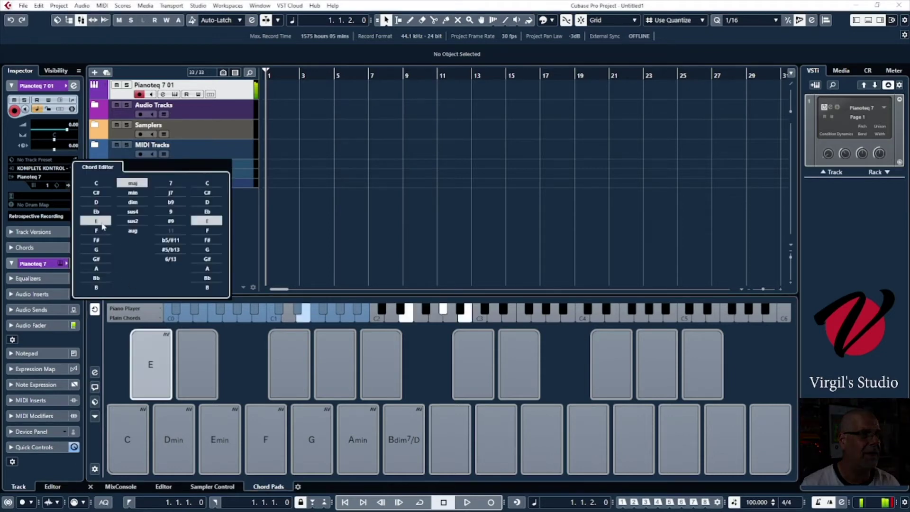
click(171, 183)
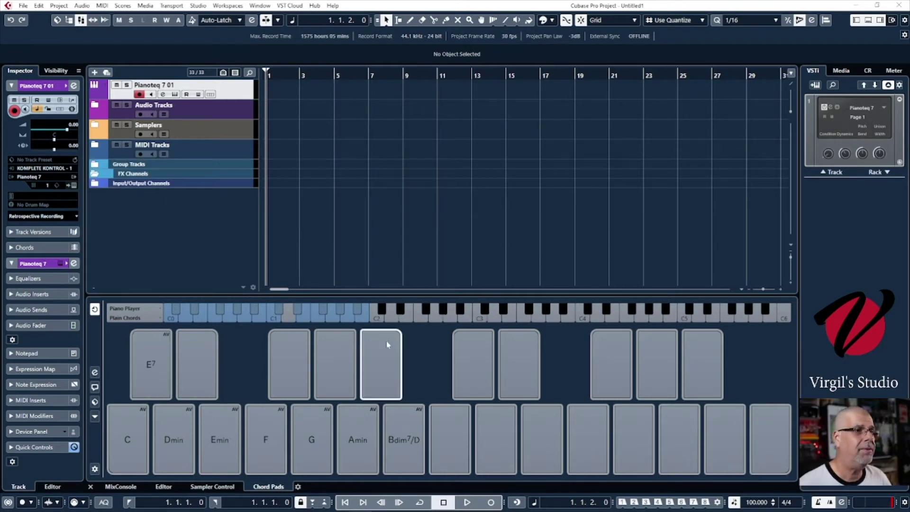
- Assign a Cmaj7 chord to the third black-key pad, using root C, type maj and tension j7
mouse_move(288, 365)
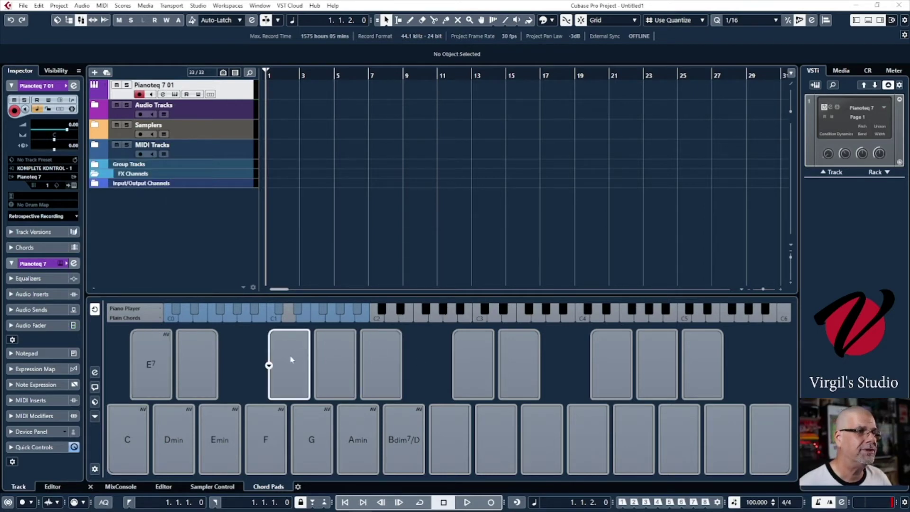
click(268, 365)
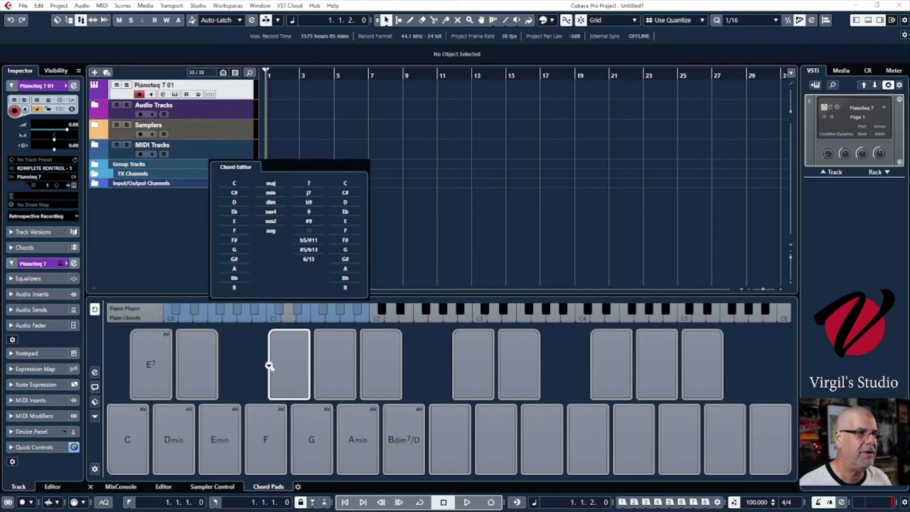
click(234, 184)
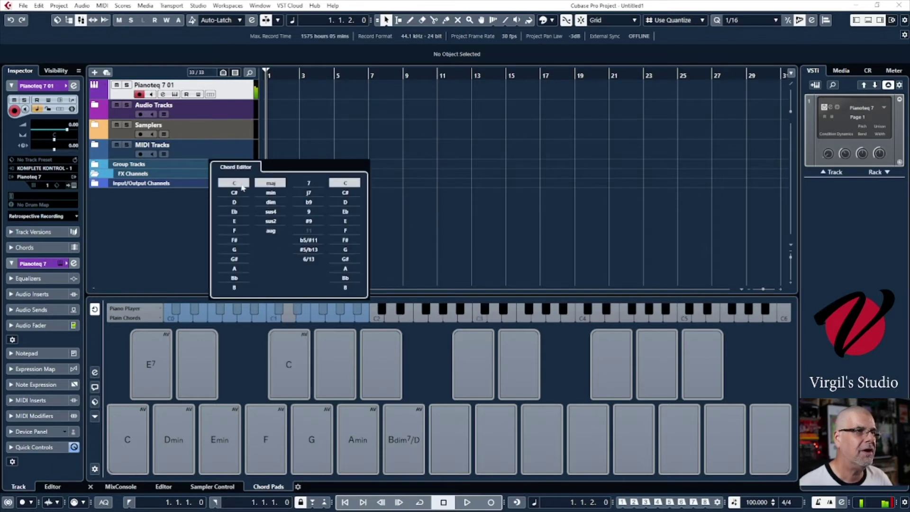
click(317, 194)
mouse_move(286, 347)
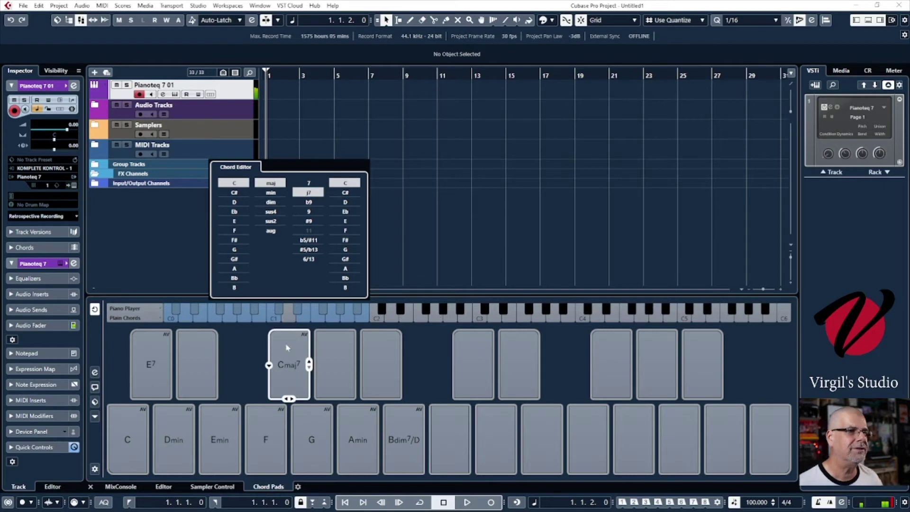
- Assign an Fmaj7 chord to the empty black-key pad beside Cmaj7
click(332, 363)
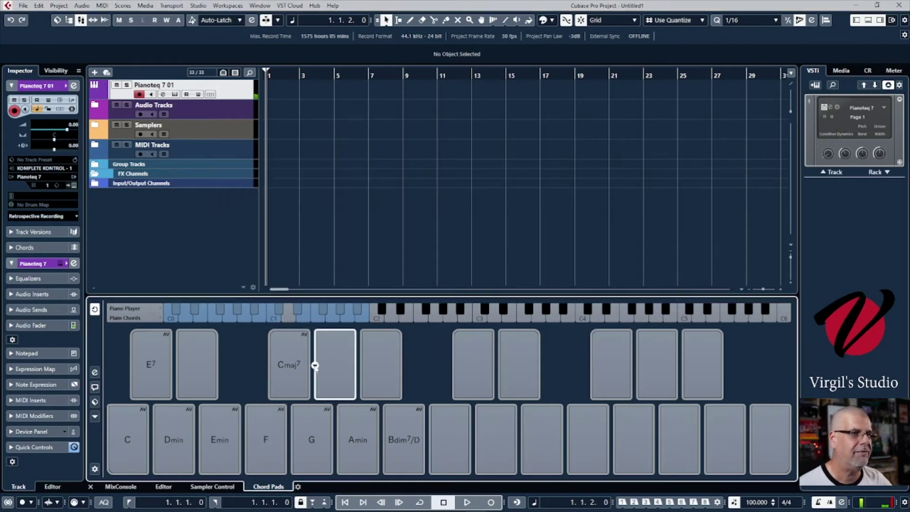
click(314, 366)
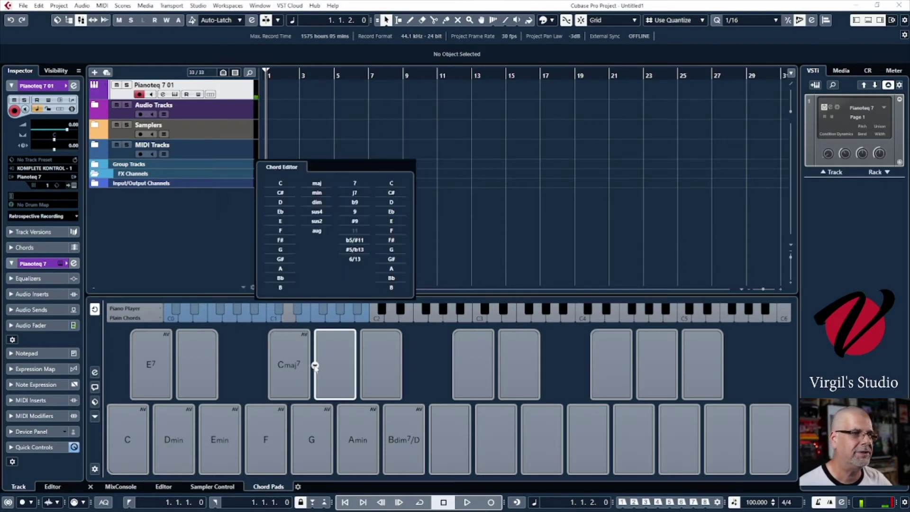
click(280, 230)
click(353, 192)
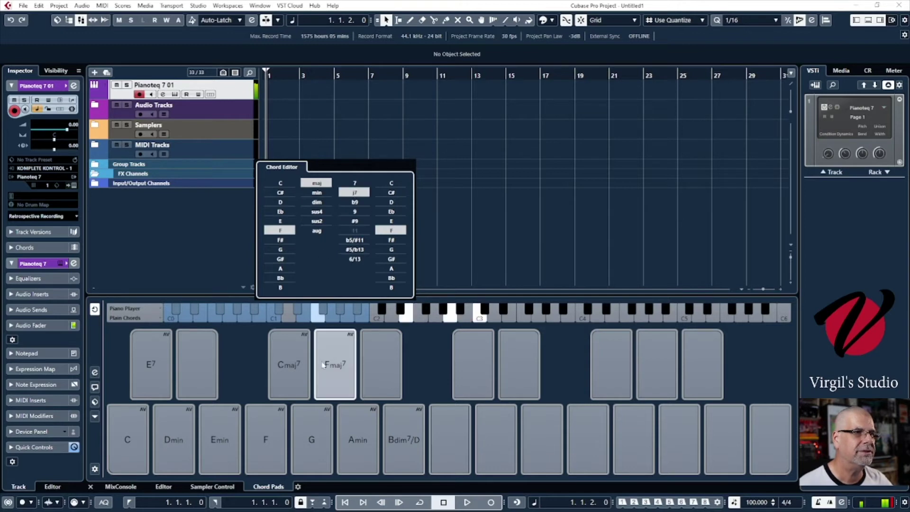
- Assign a Gmaj7 chord to the empty black-key pad beside Fmaj7
click(385, 365)
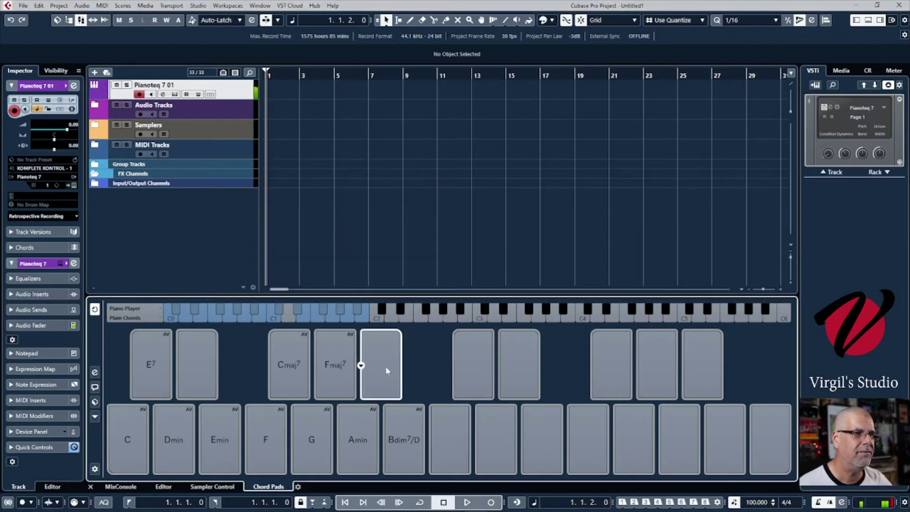
click(361, 366)
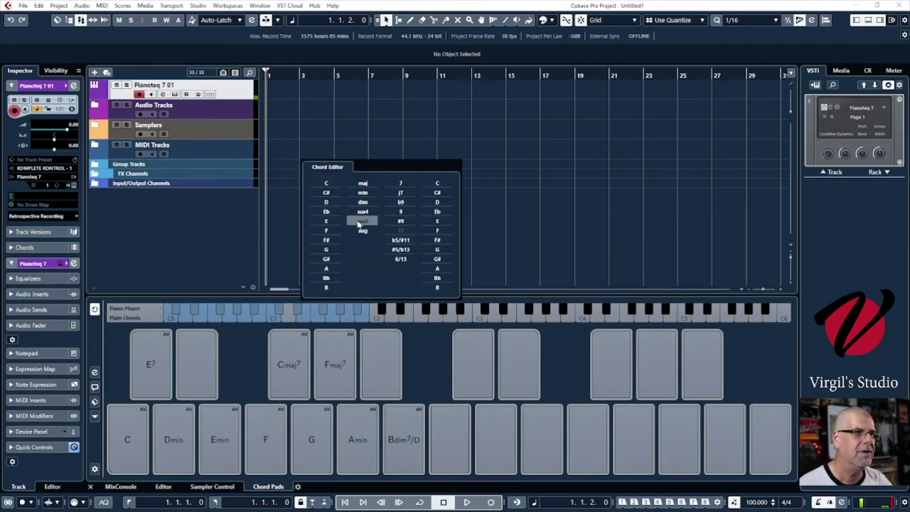
click(334, 250)
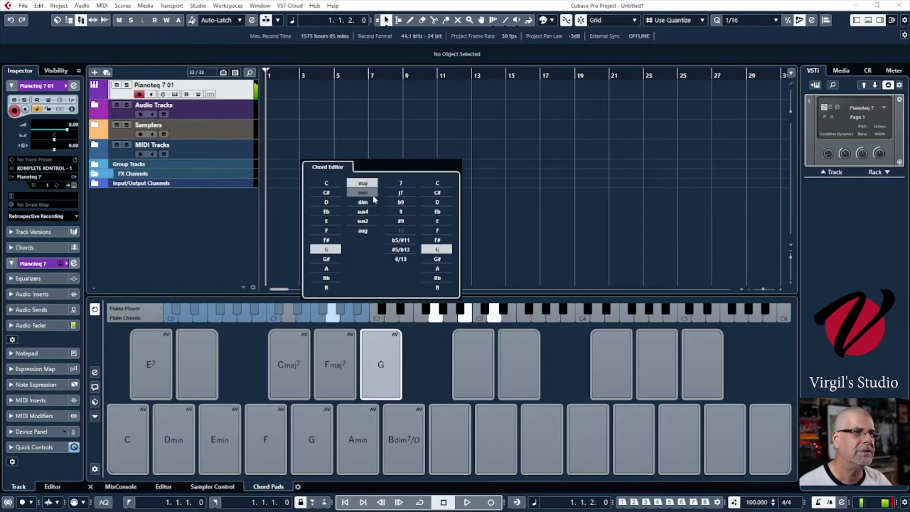
click(400, 193)
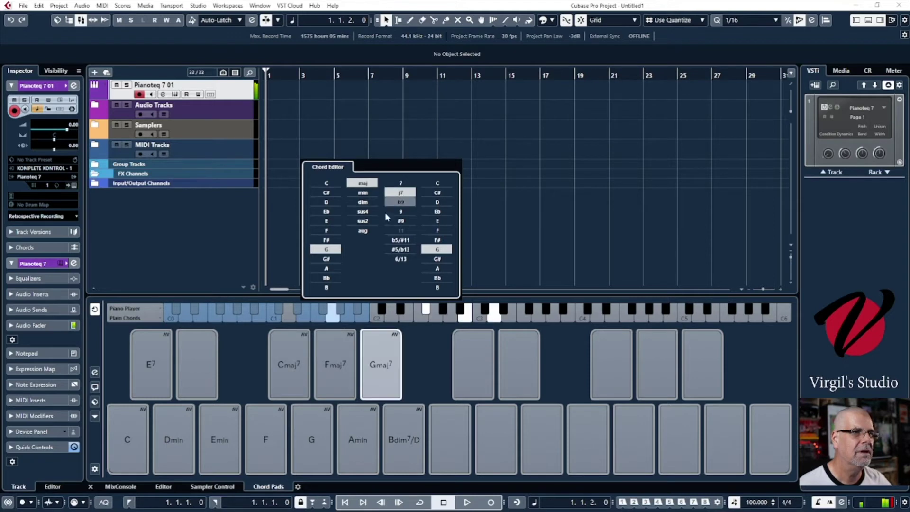
- Audition the Cmaj7, Fmaj7 and Gmaj7 chord pads in sequence
click(290, 370)
click(290, 371)
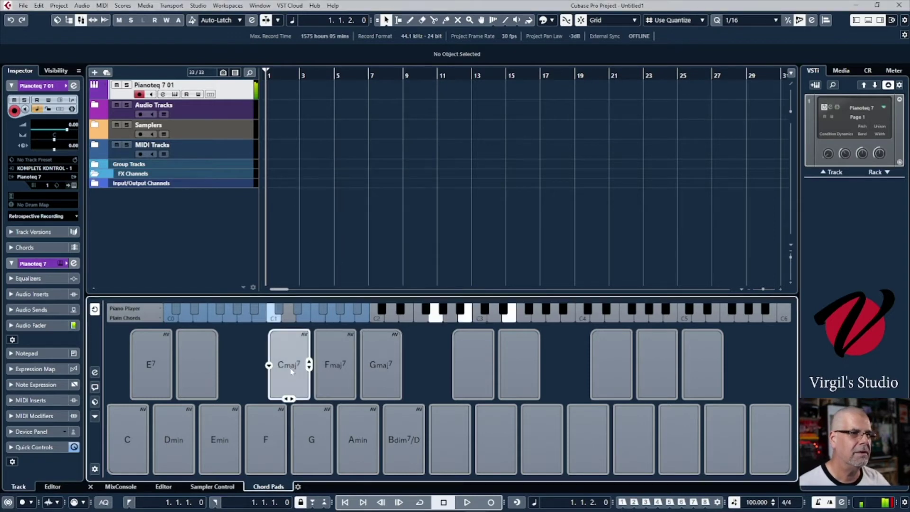
click(340, 370)
click(377, 382)
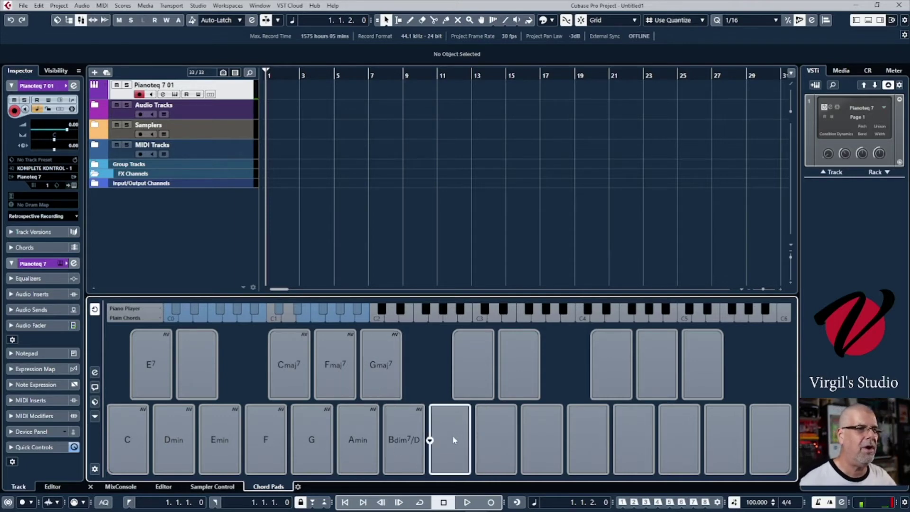
- Assign E major to the empty pad beside E7, and F minor to the empty white-key pad after Bdim7/D
click(179, 365)
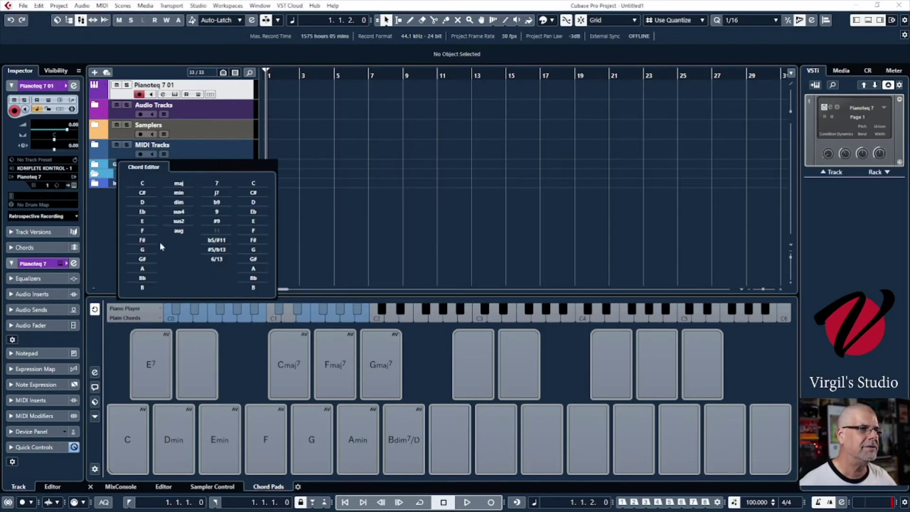
click(142, 221)
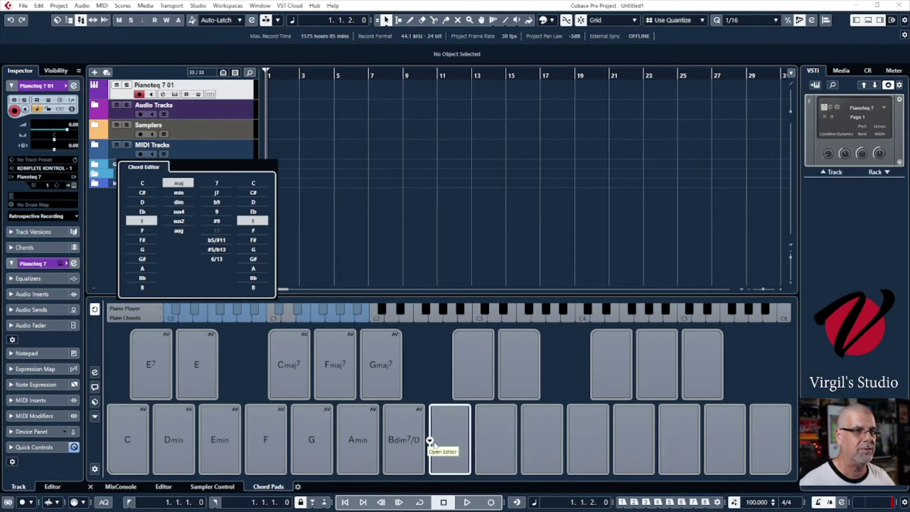
click(429, 440)
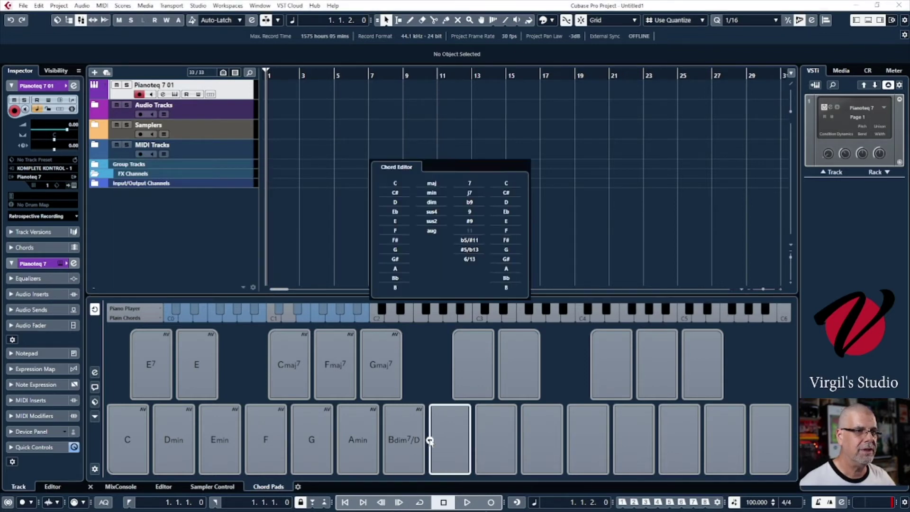
click(394, 230)
click(432, 192)
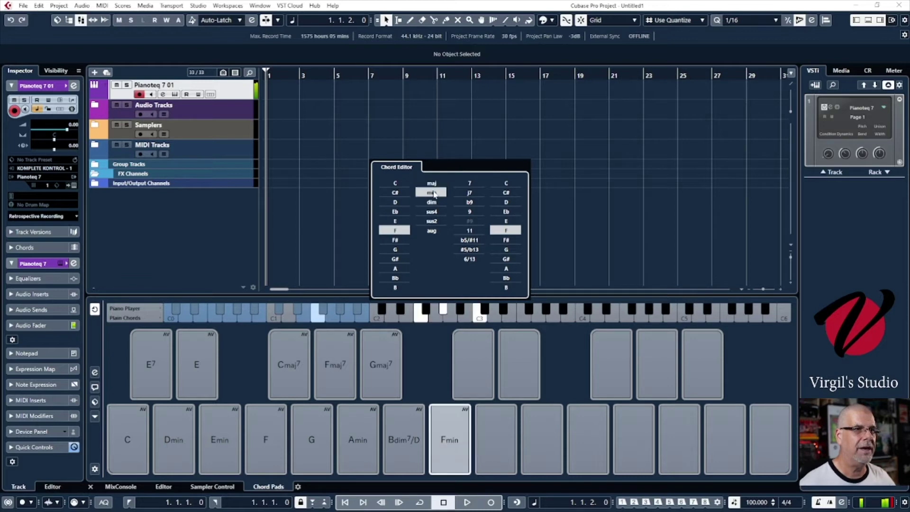
- Audition the progression Amin, G, F, Fmin and C on the chord pads
click(356, 442)
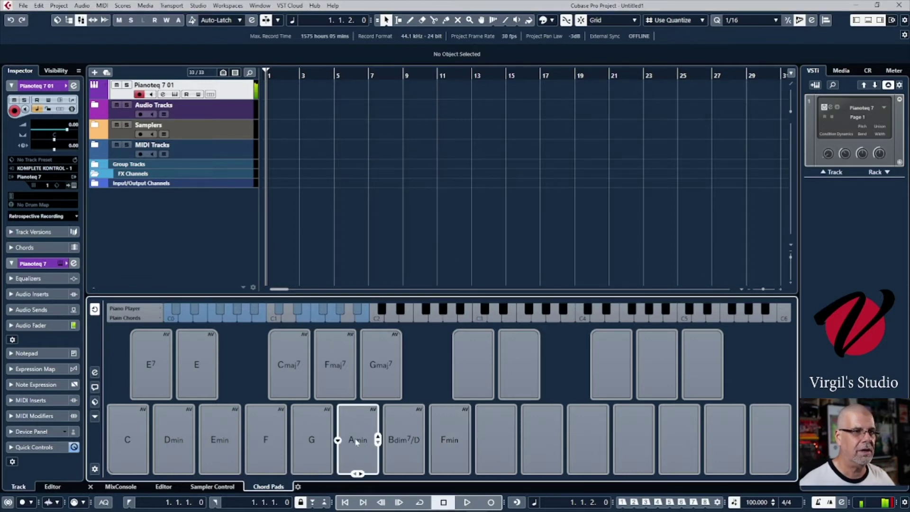
click(311, 443)
click(276, 446)
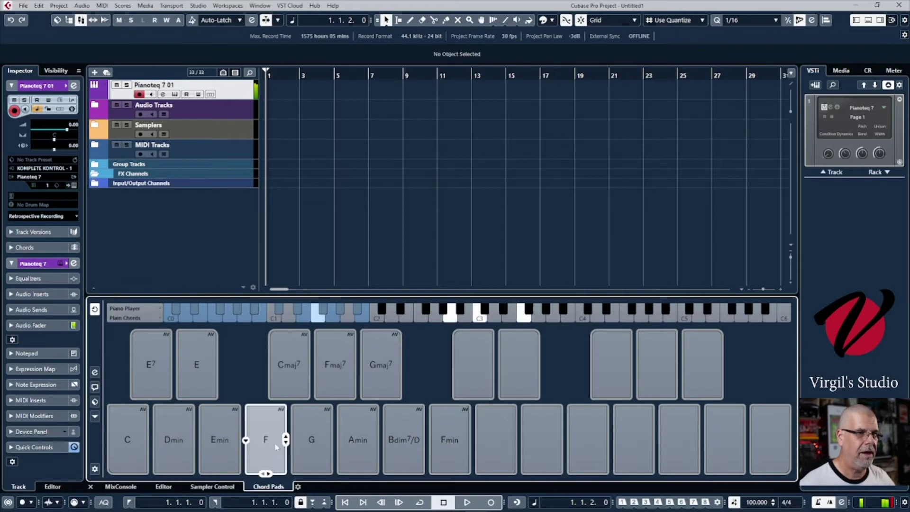
click(450, 442)
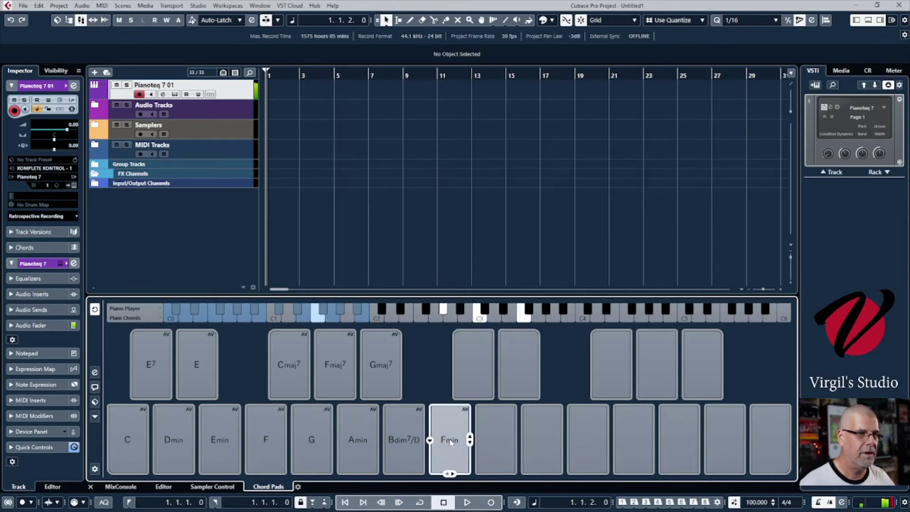
click(133, 425)
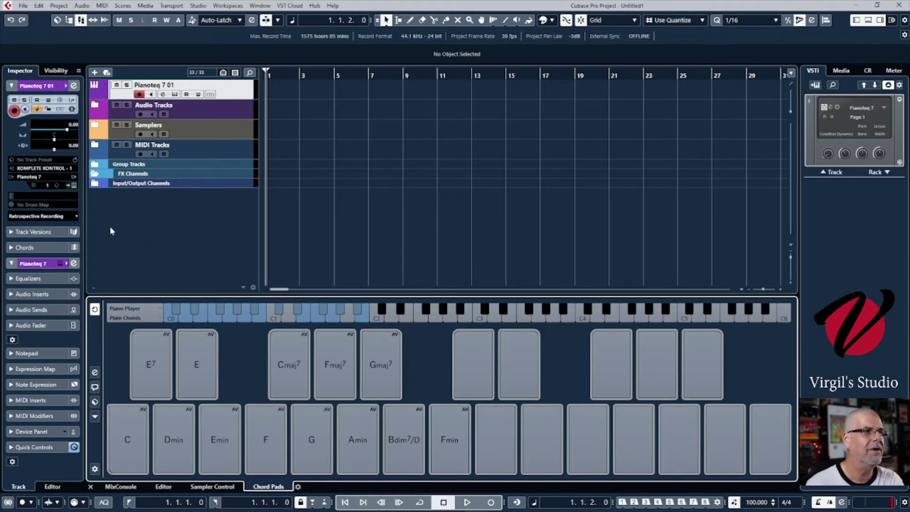
- Insert the retrospective recording of the Pianoteq 7 01 track into the project as a linear recording
click(66, 219)
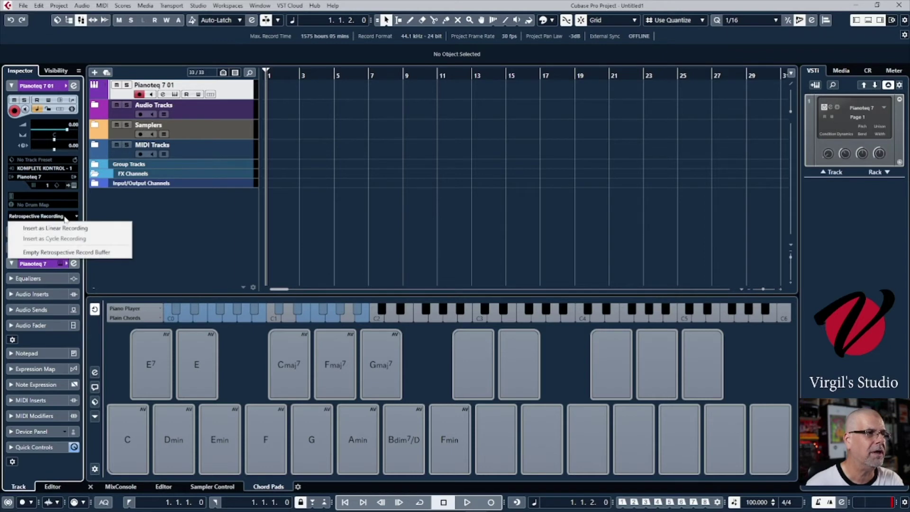
click(68, 229)
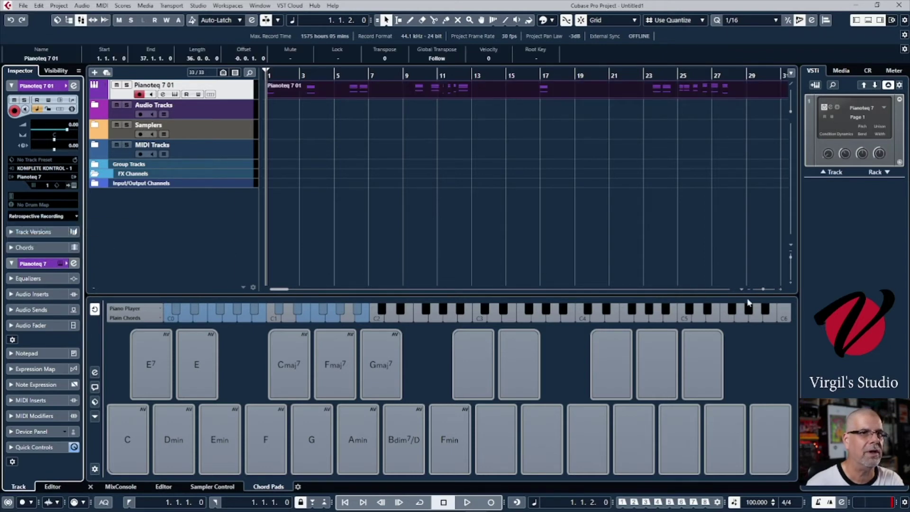
drag(764, 289, 760, 289)
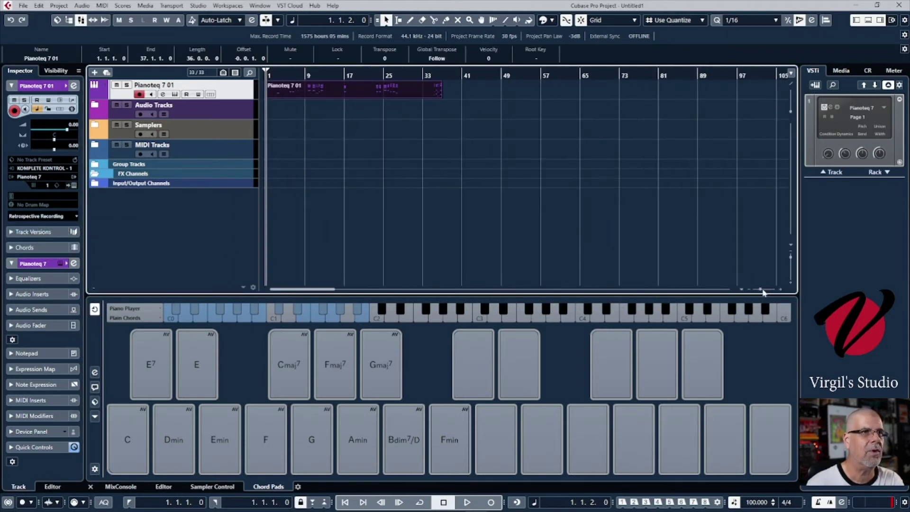
- Split the recorded MIDI part at about bar 34 and delete the long portion before the cut
click(432, 74)
right_click(431, 91)
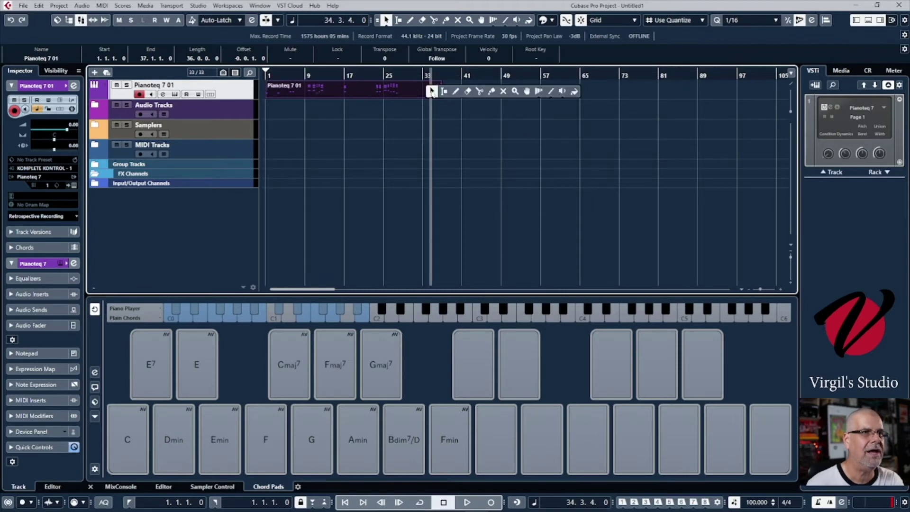
click(479, 91)
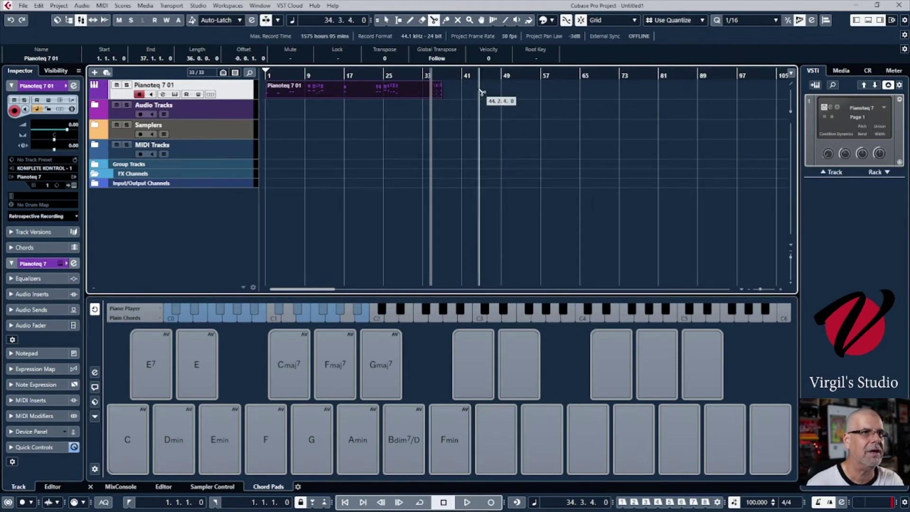
click(434, 93)
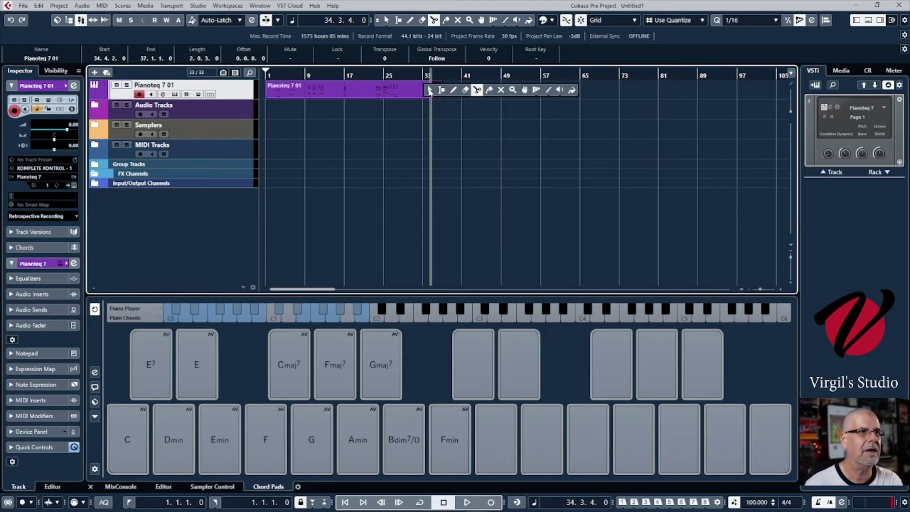
key(1)
click(419, 91)
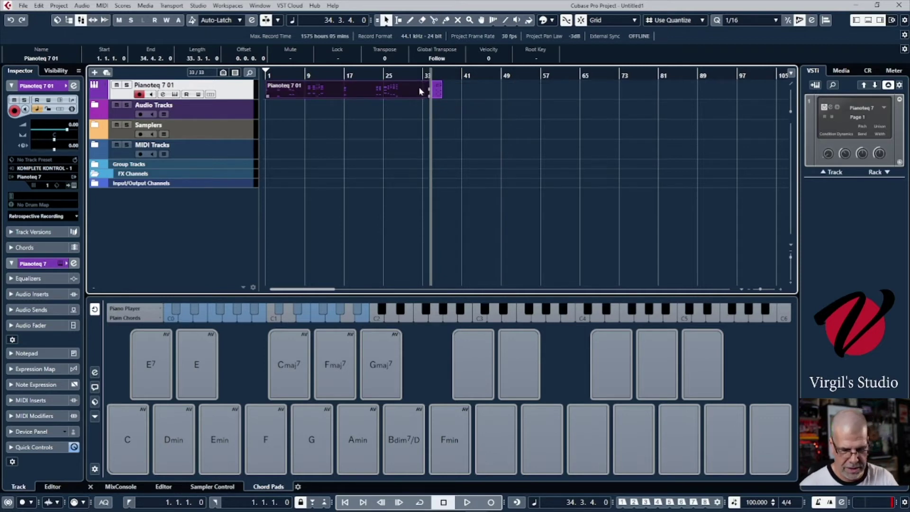
key(Delete)
- Move the remaining MIDI part to bar 1 and play it back from the project start
drag(435, 91, 269, 93)
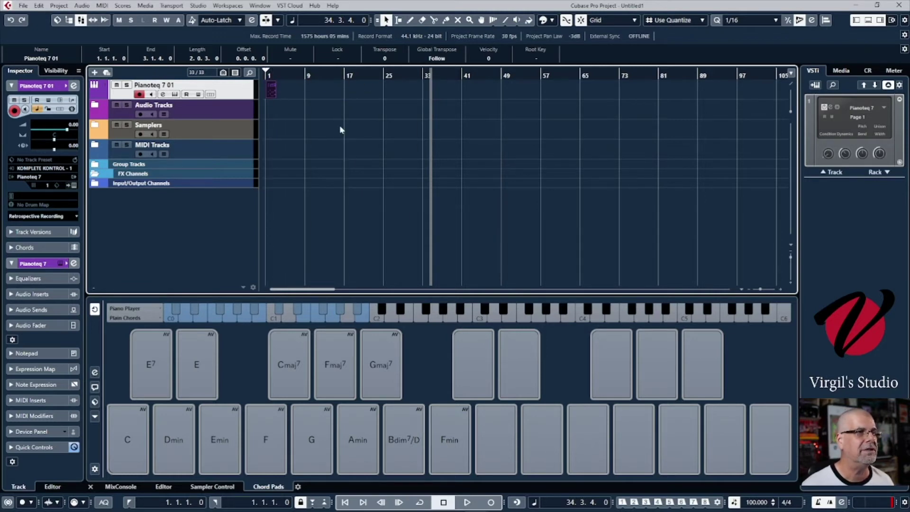
key(Home)
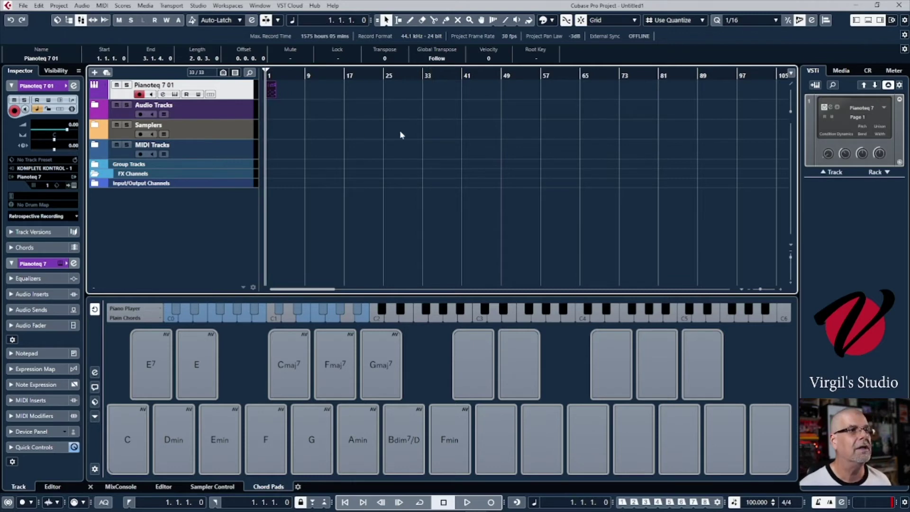
key(space)
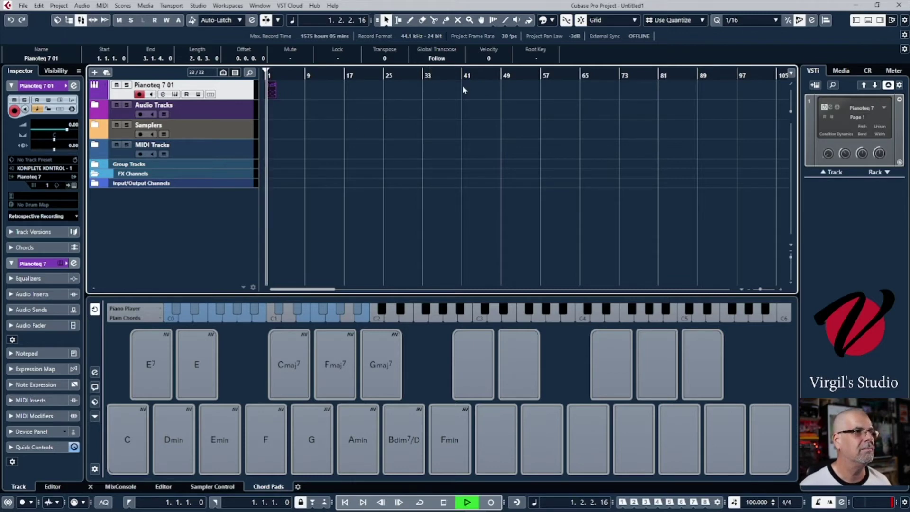
drag(759, 289, 766, 290)
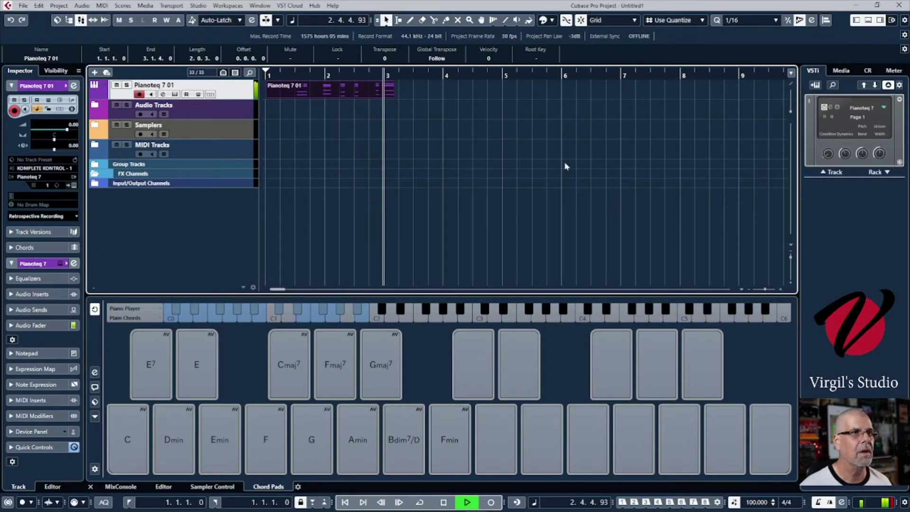
key(space)
- Trim the empty beginning off the MIDI part, move it back to bar 1 and play it
drag(269, 97, 286, 94)
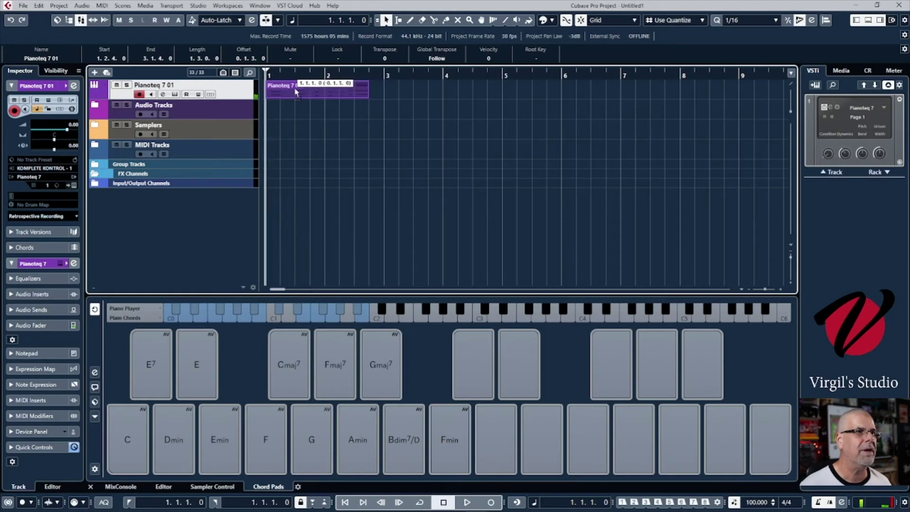
key(space)
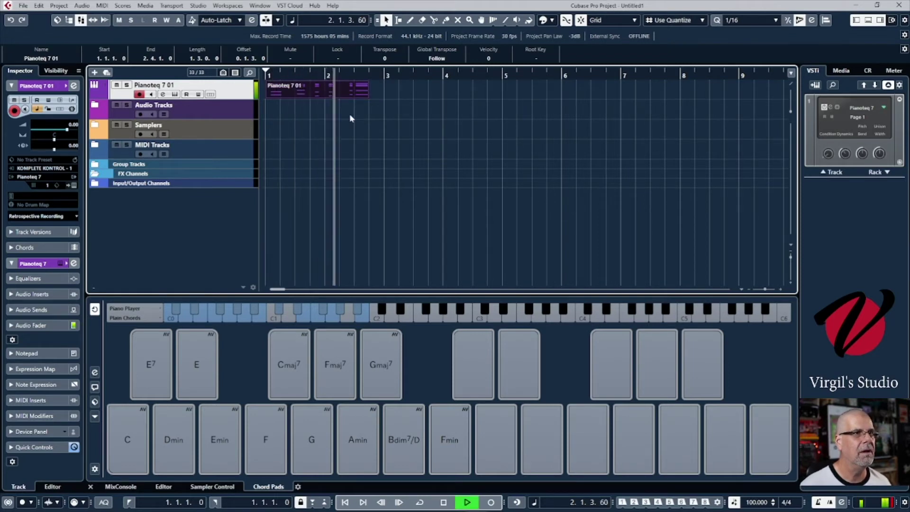
key(space)
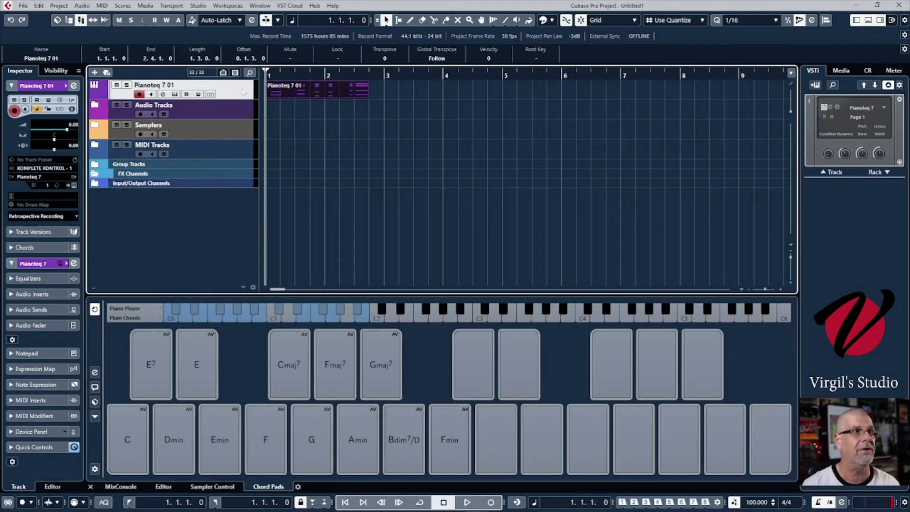
- Create chord symbols from the MIDI part, including bass notes and tensions, detecting arpeggios and interpreting the sustain pedal
click(59, 5)
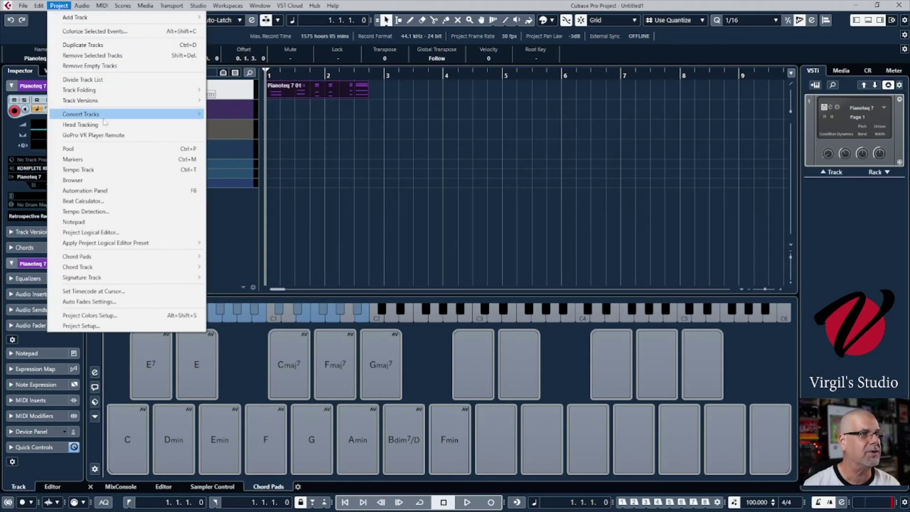
mouse_move(148, 269)
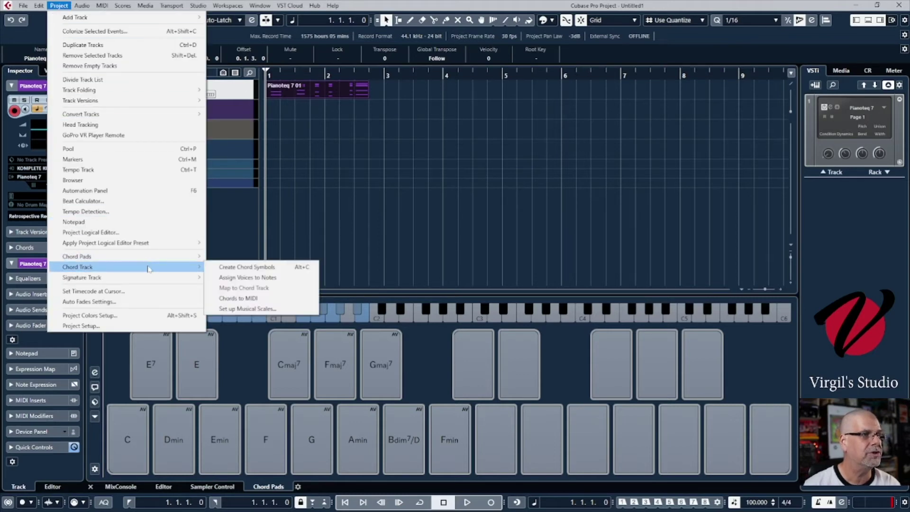
click(242, 268)
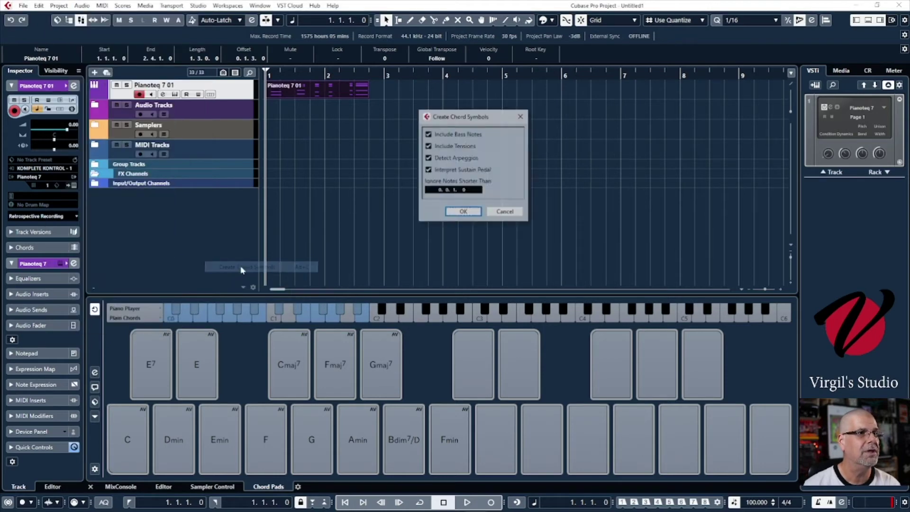
click(463, 212)
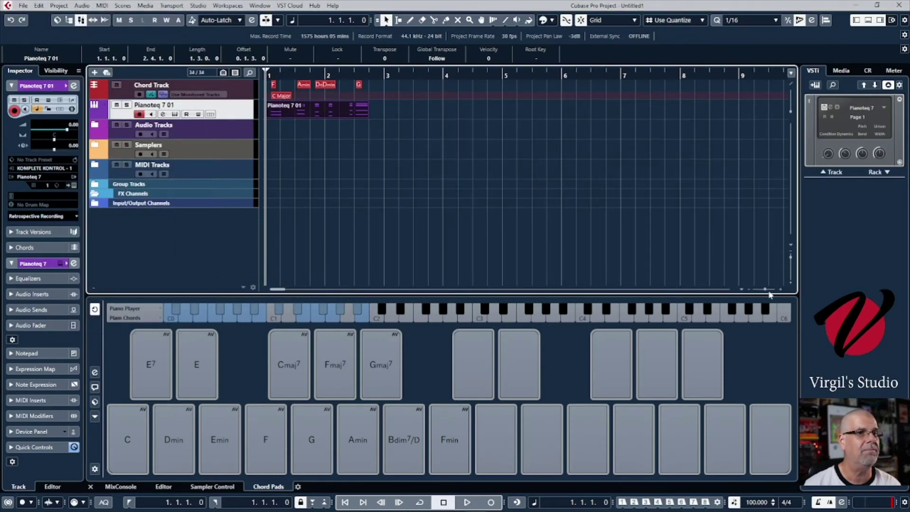
drag(765, 289, 767, 289)
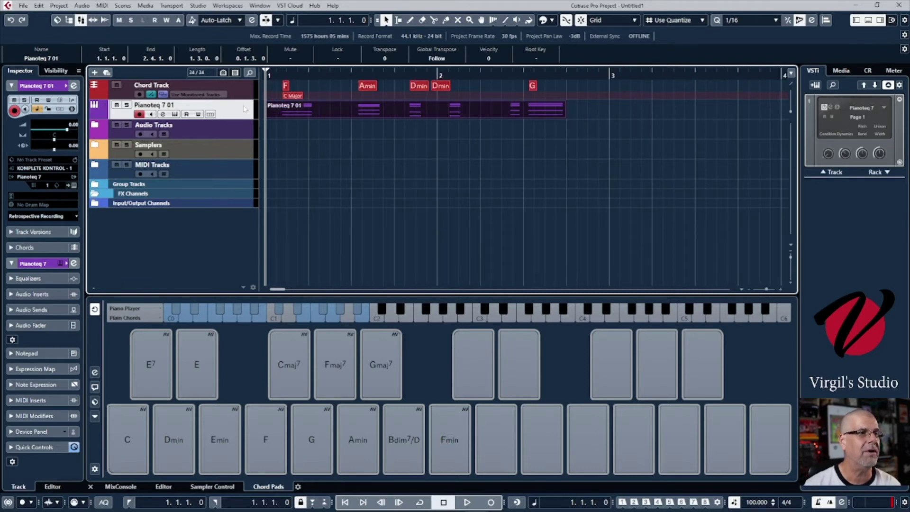
- Audition the F, Amin, Dmin and G chord events on the chord track
click(294, 96)
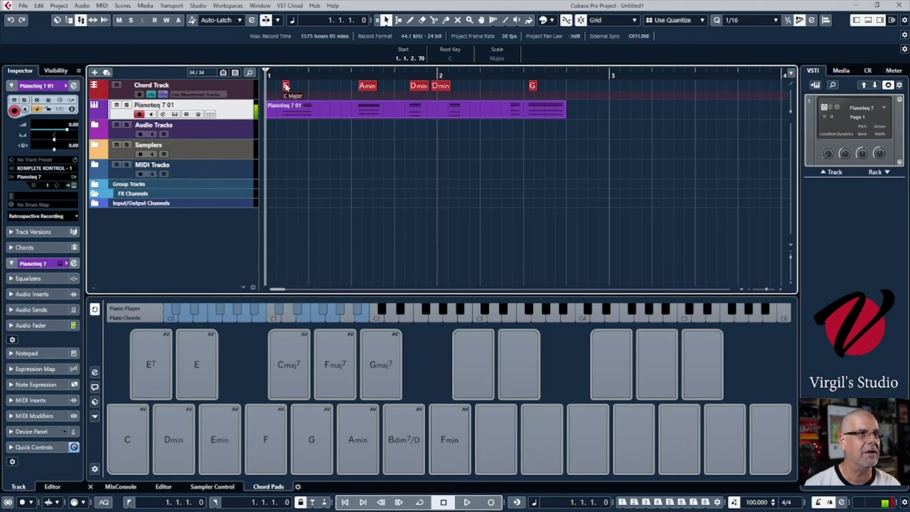
click(286, 87)
click(371, 88)
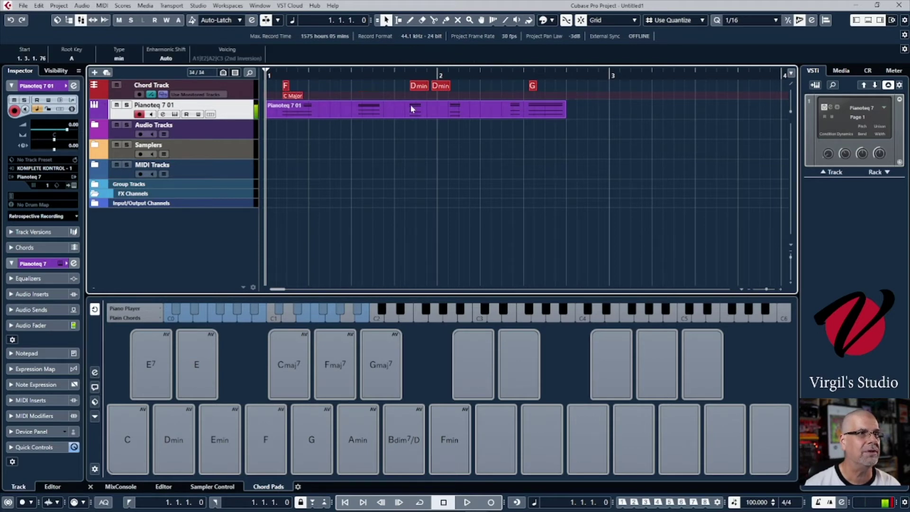
click(419, 88)
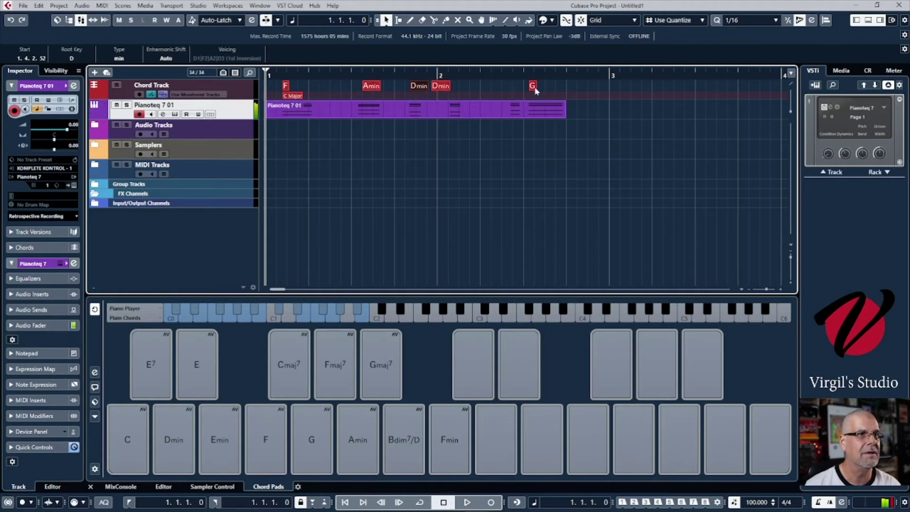
click(534, 88)
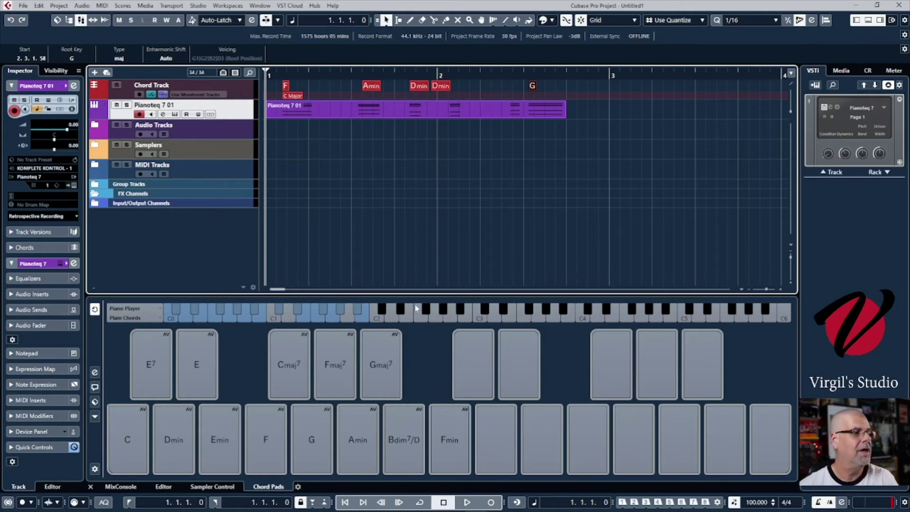
click(449, 440)
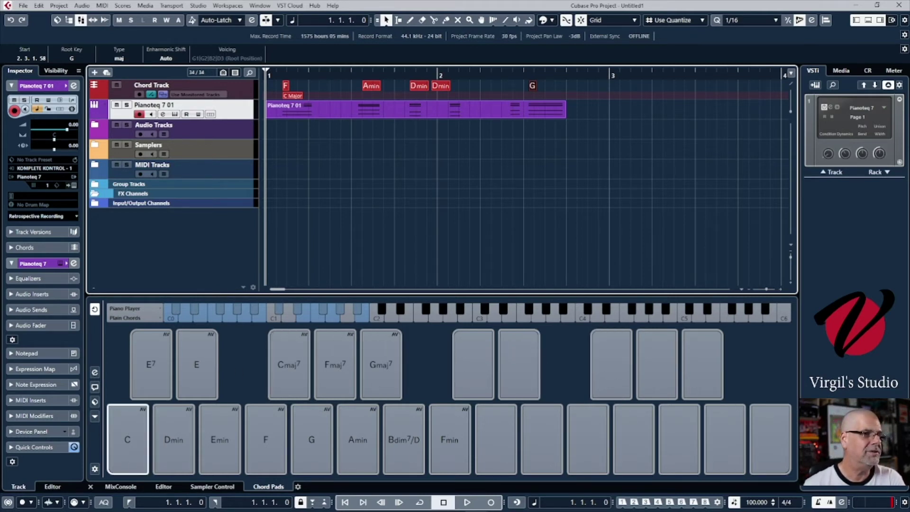
click(189, 366)
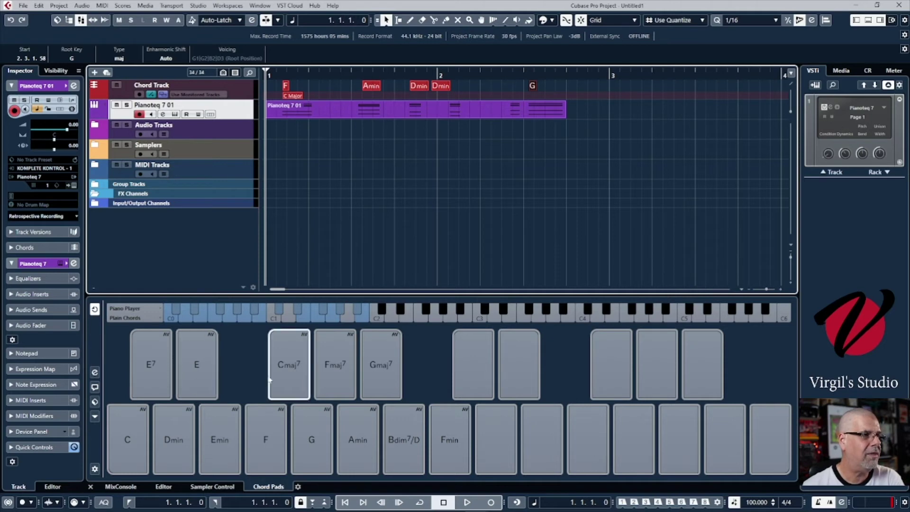
click(95, 417)
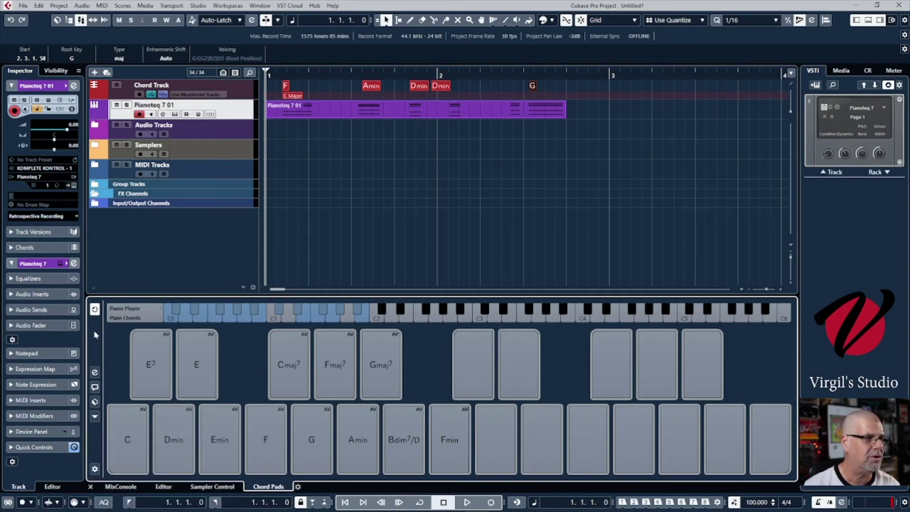
click(99, 351)
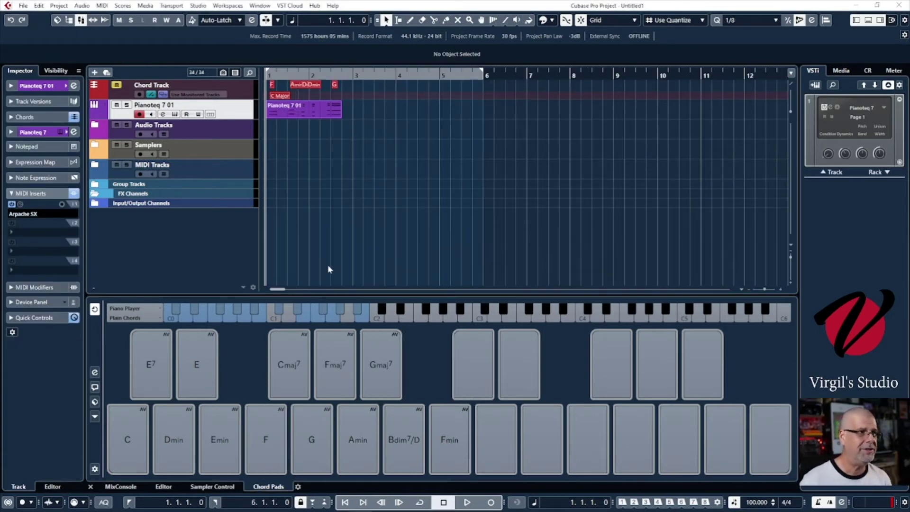
- Browse the chord pads presets and load "~ C minor Extended" onto the pads
click(94, 402)
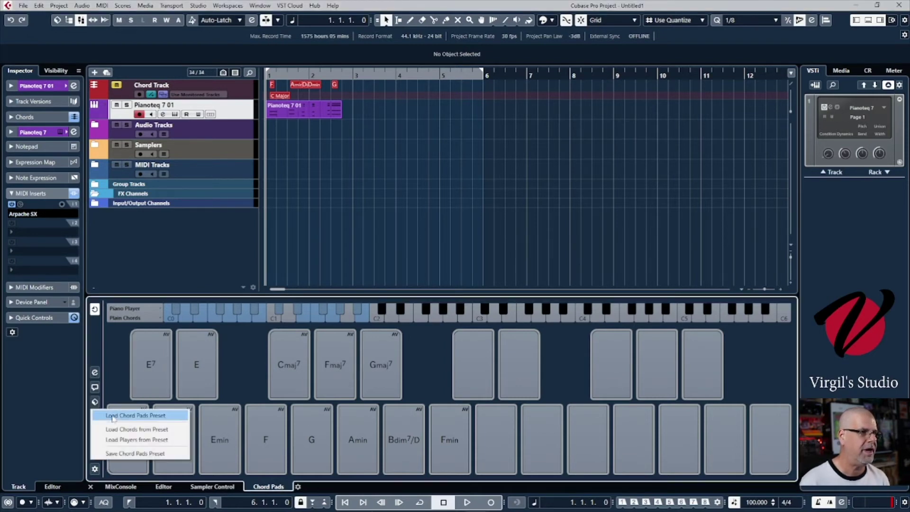
click(135, 415)
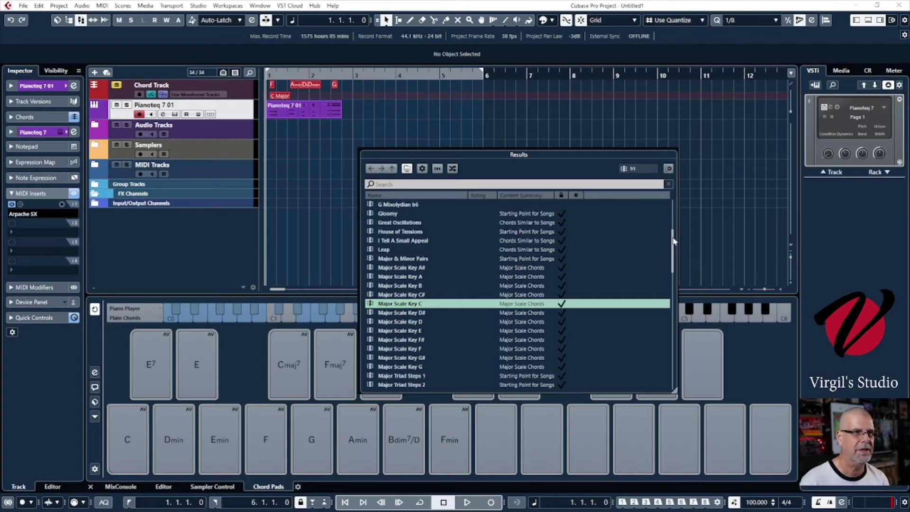
drag(673, 241, 674, 208)
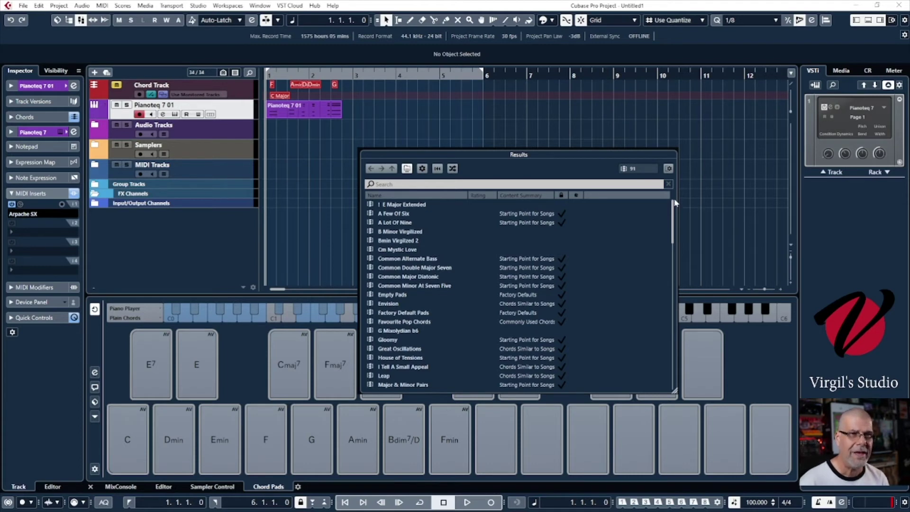
drag(675, 207, 686, 353)
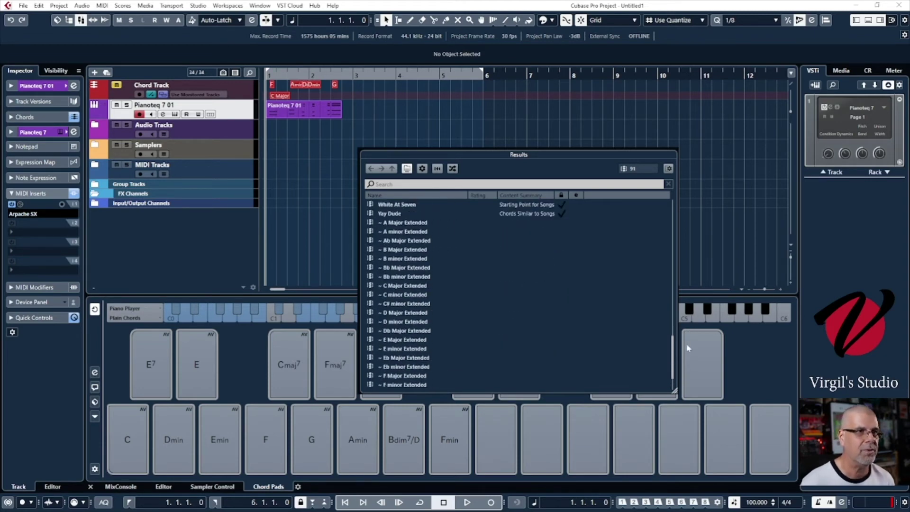
click(392, 295)
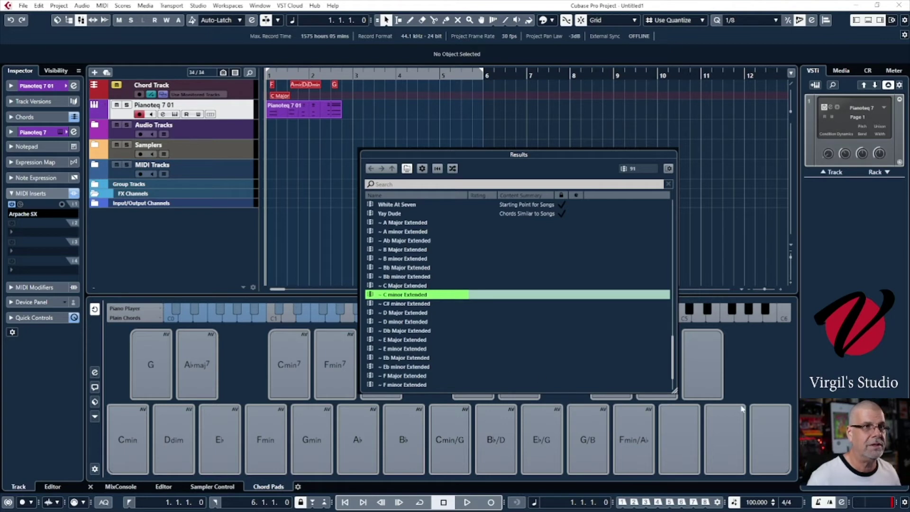
- Load the "~ D Major Extended" chord pads preset and close the preset browser
click(397, 313)
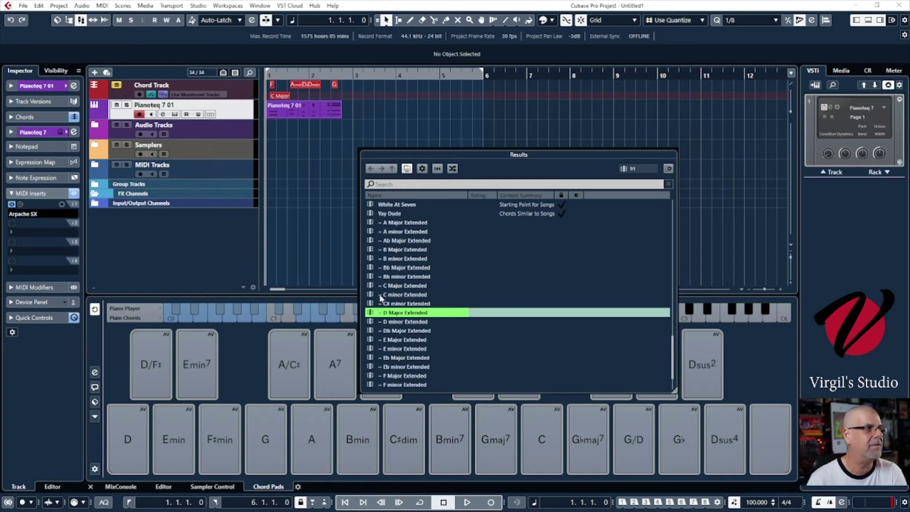
key(Return)
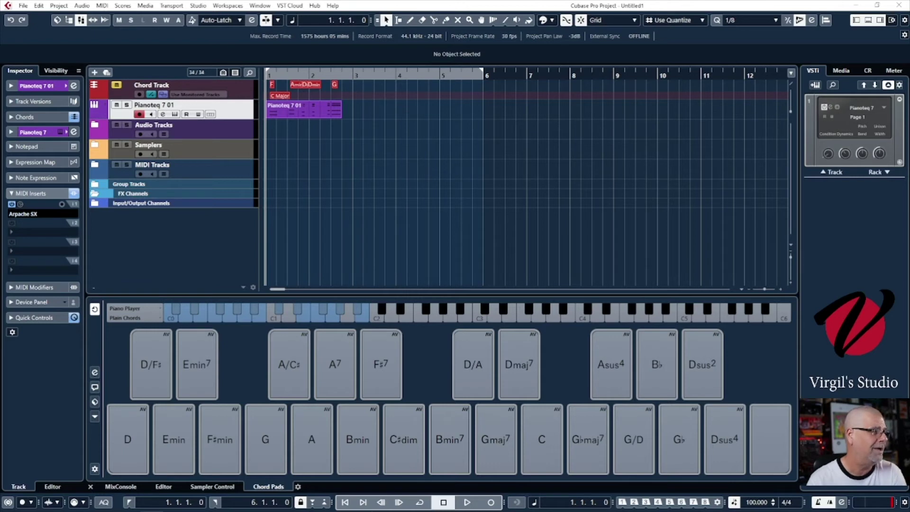
key(alt+Tab)
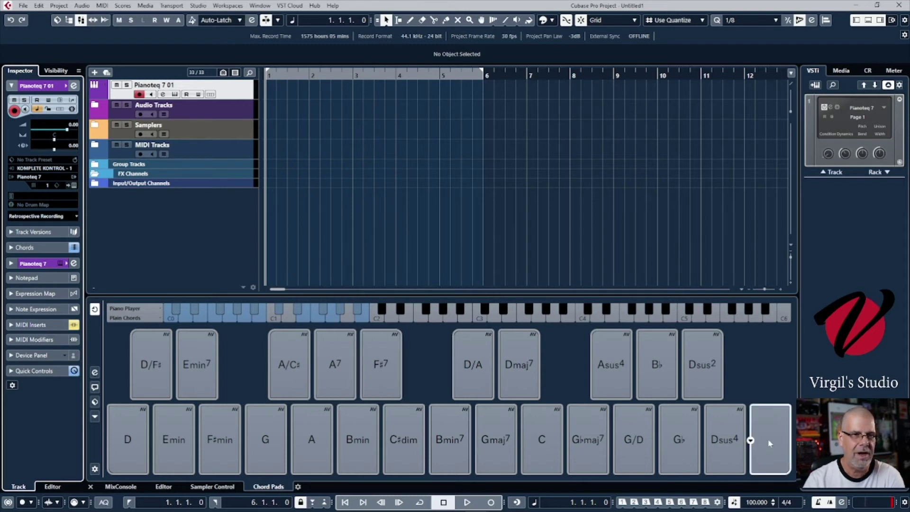
- Open the chord editor for the Bmin pad to view its chord settings, and close it unchanged
click(750, 440)
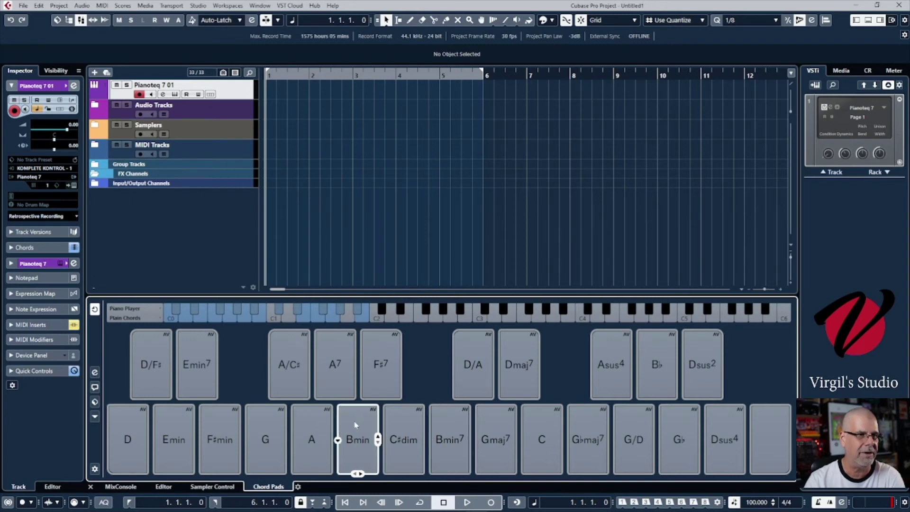
click(338, 440)
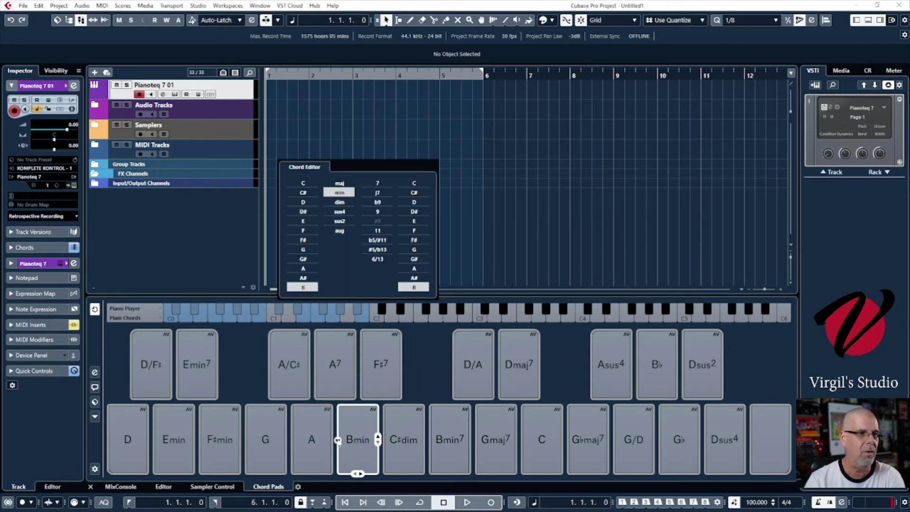
click(362, 459)
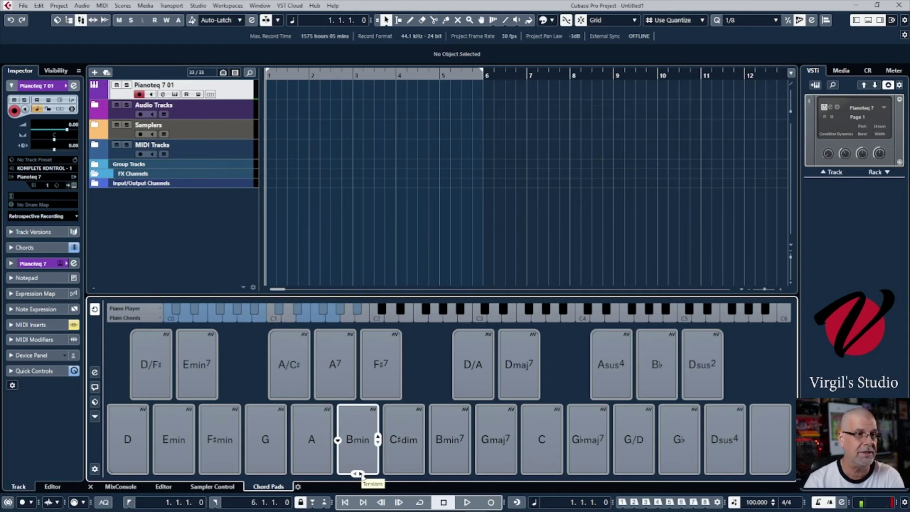
- Cycle the Bmin pad's tensions through 9, 6/9 and 7, and return the pad to plain Bmin
drag(359, 473, 362, 476)
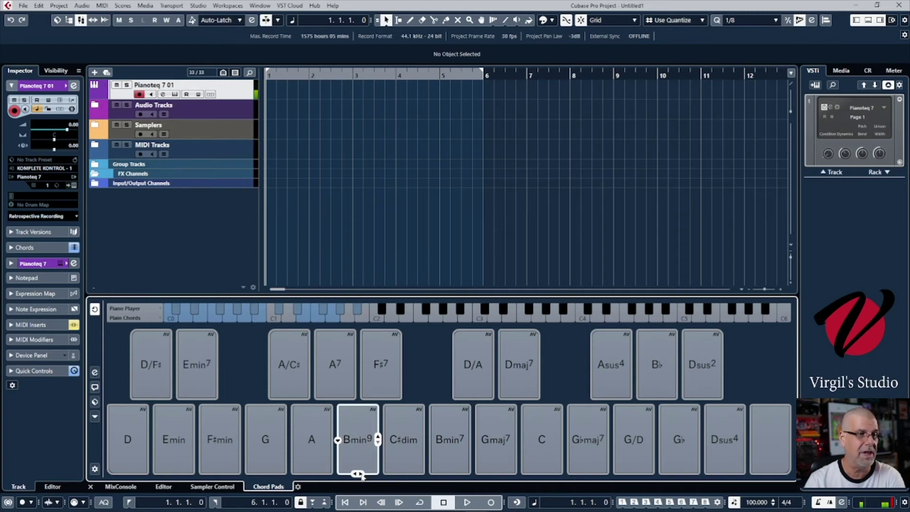
click(362, 476)
click(361, 476)
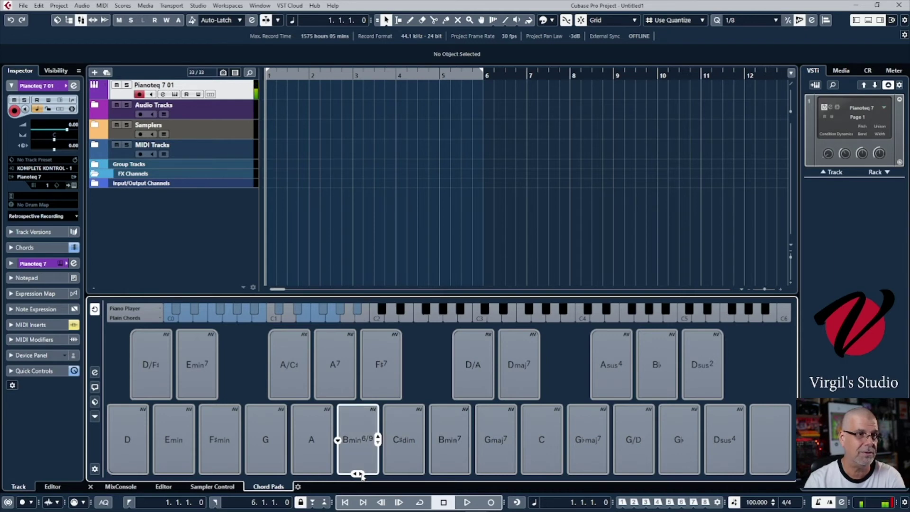
click(362, 476)
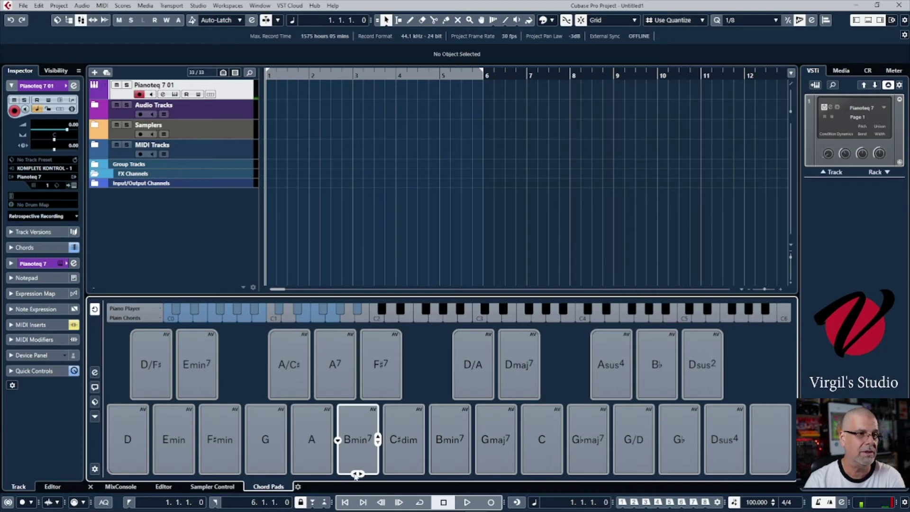
drag(355, 475, 356, 475)
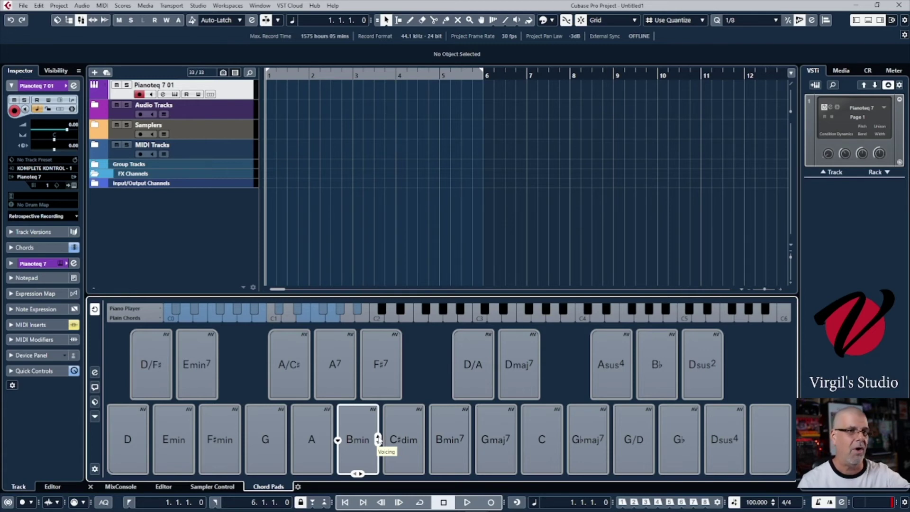
- Raise the Bmin pad's voicing several steps and play the D pad for comparison
click(378, 437)
click(378, 437)
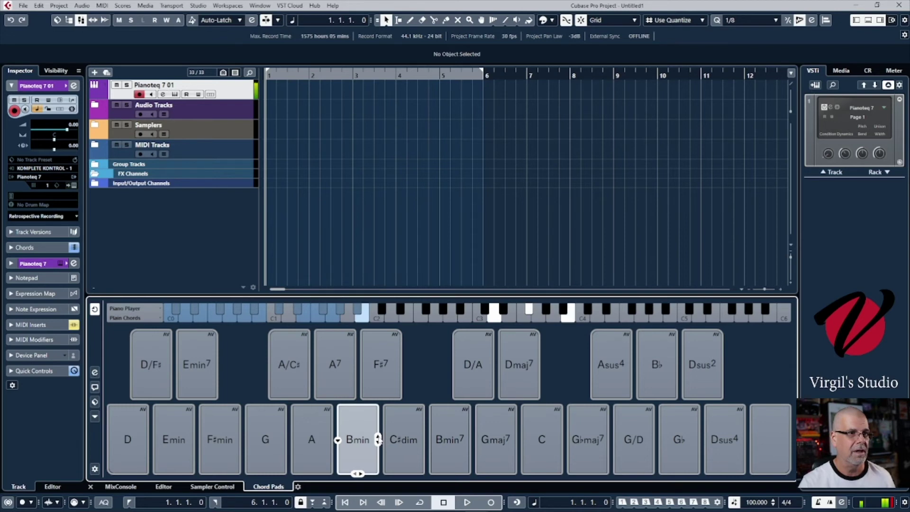
click(378, 437)
click(378, 437)
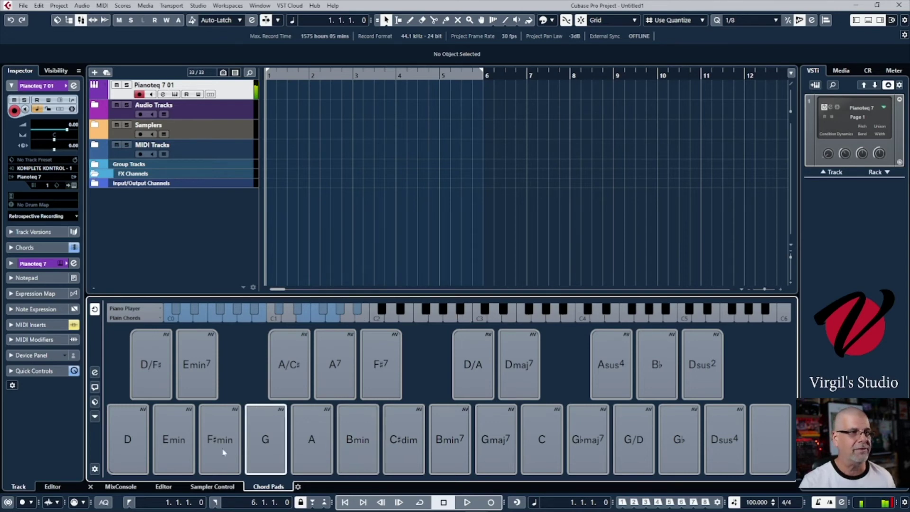
click(135, 430)
click(136, 431)
click(136, 431)
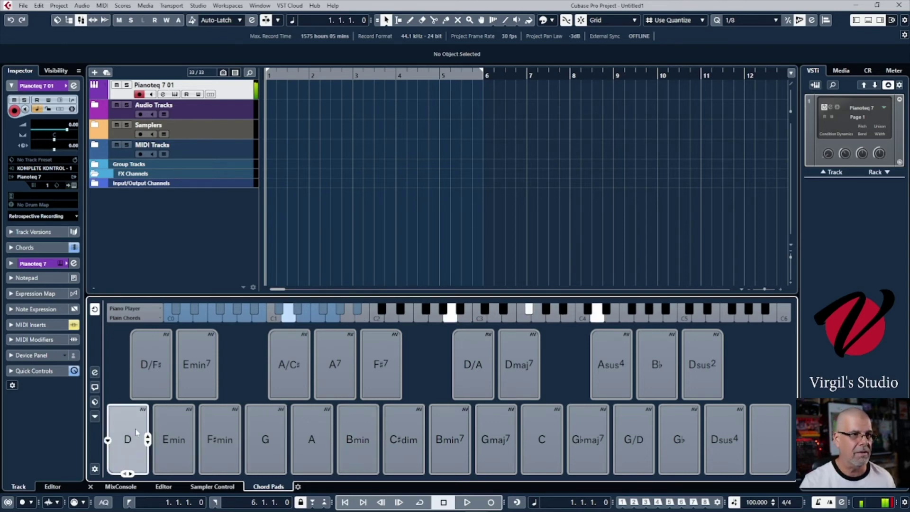
- Audition Bmin, raise its voicing three more steps, and play the D pad against it again
click(362, 440)
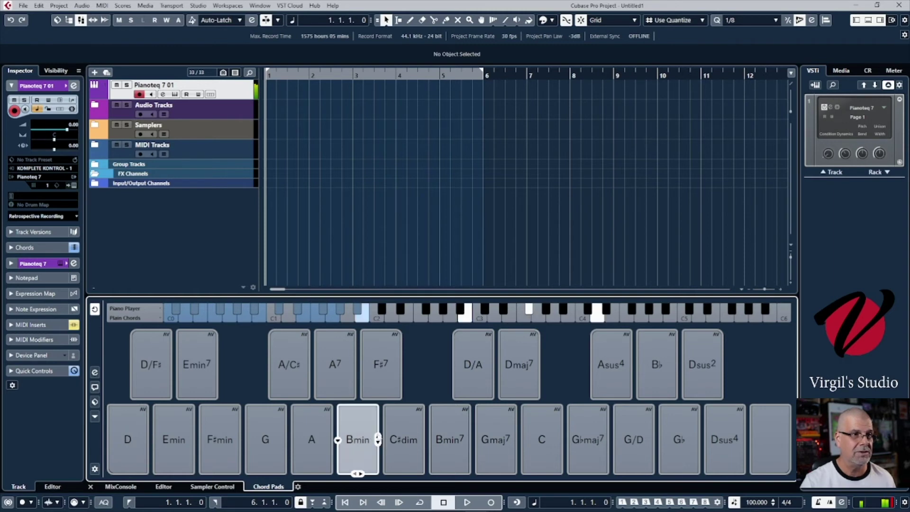
click(378, 436)
click(378, 437)
click(378, 437)
click(127, 469)
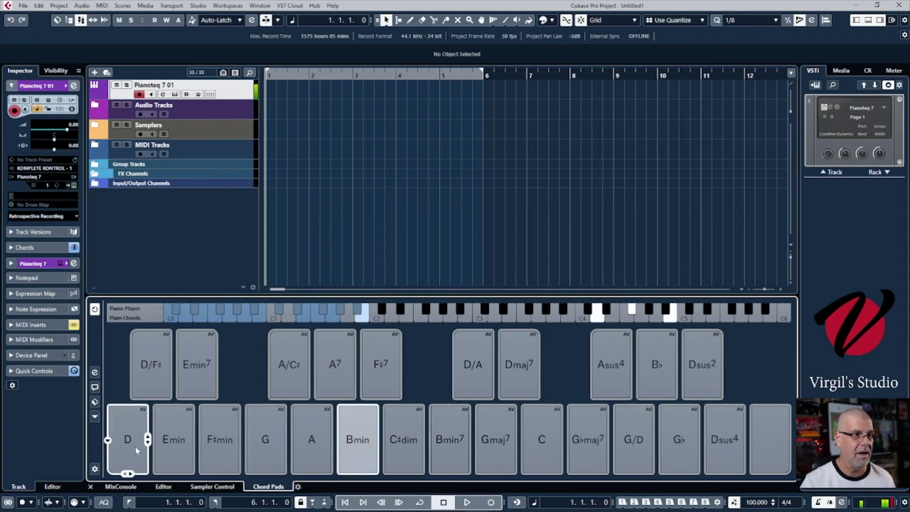
click(127, 469)
click(480, 453)
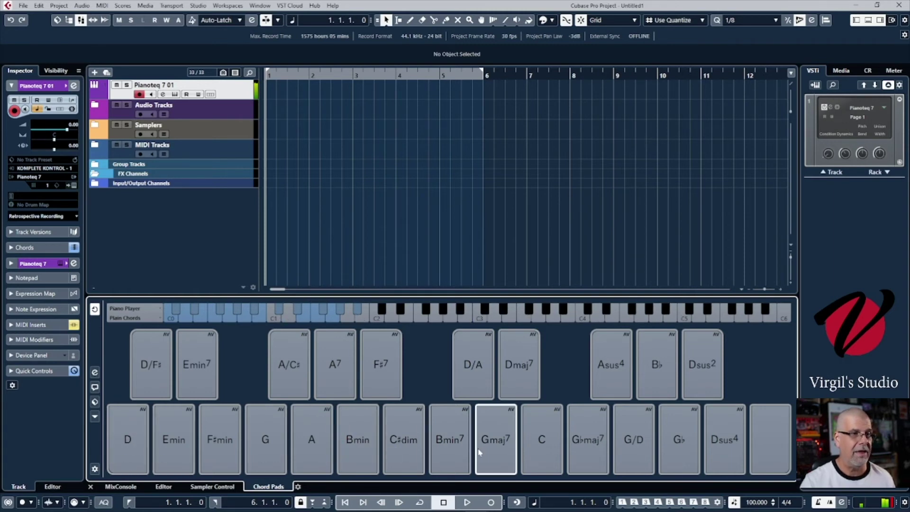
- Lower the Bmin pad's voicing by four steps and audition the chord
click(359, 438)
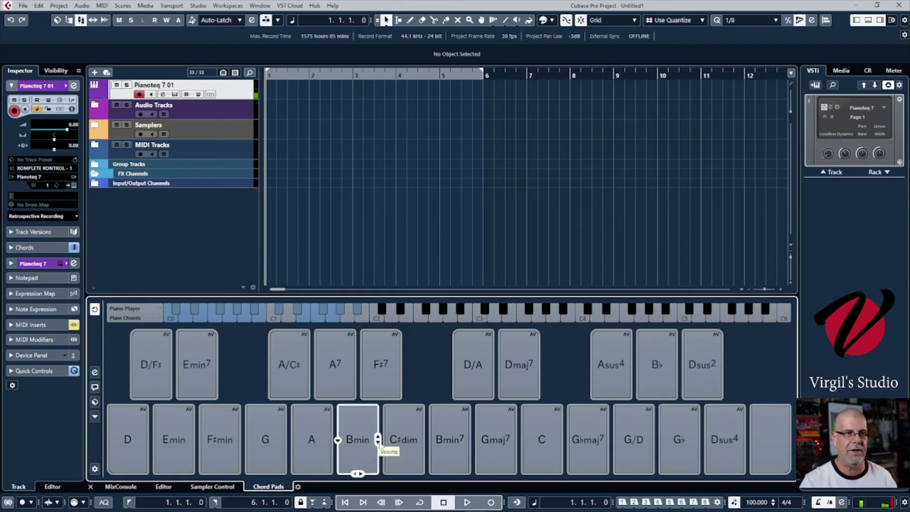
click(379, 442)
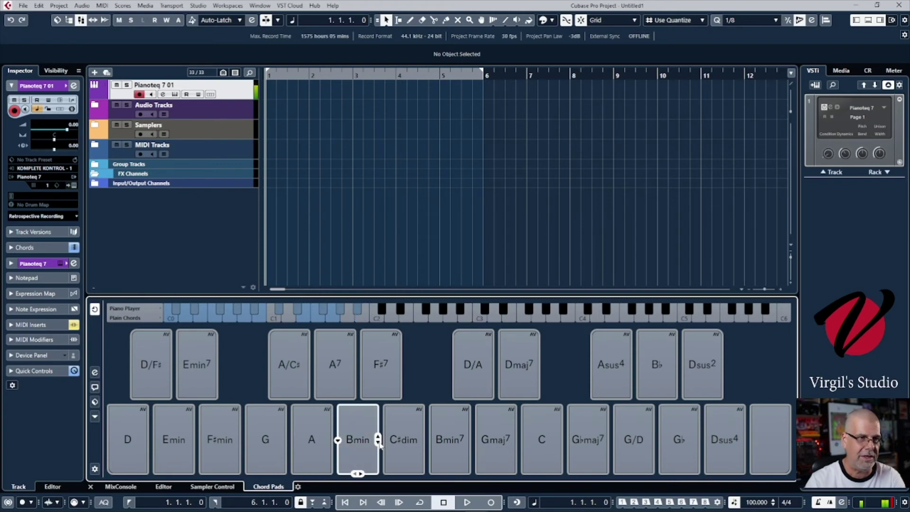
click(378, 442)
click(379, 442)
click(378, 441)
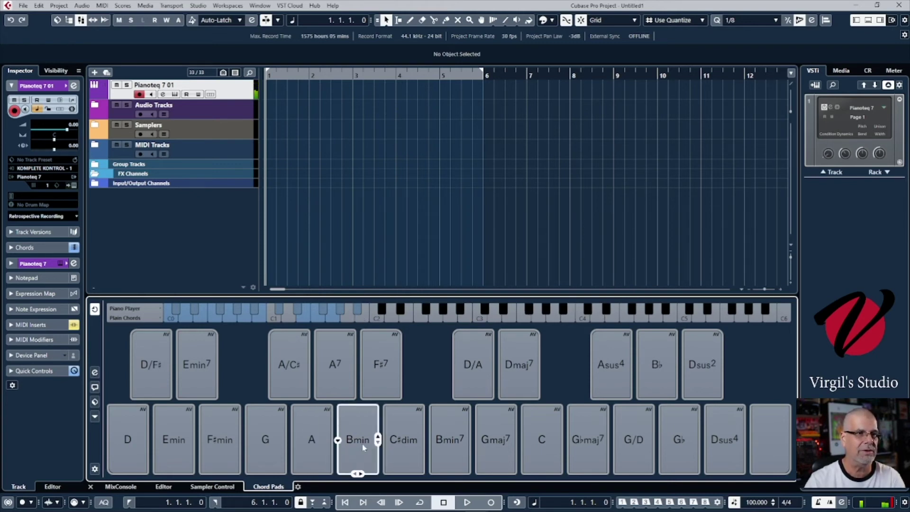
click(362, 444)
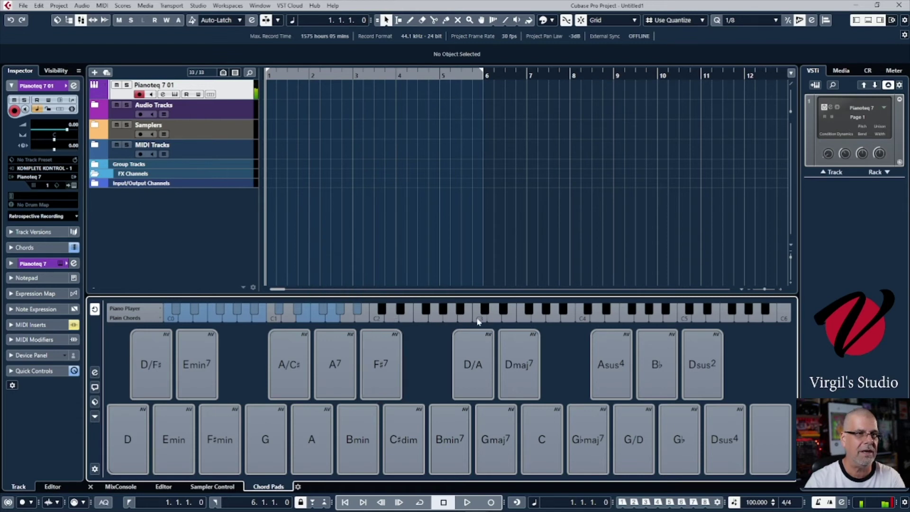
- Place the Bmin pad at bar 1 and the A/C♯ pad at bar 2 as MIDI parts on the Pianoteq 7 01 track
click(362, 425)
drag(364, 430, 274, 93)
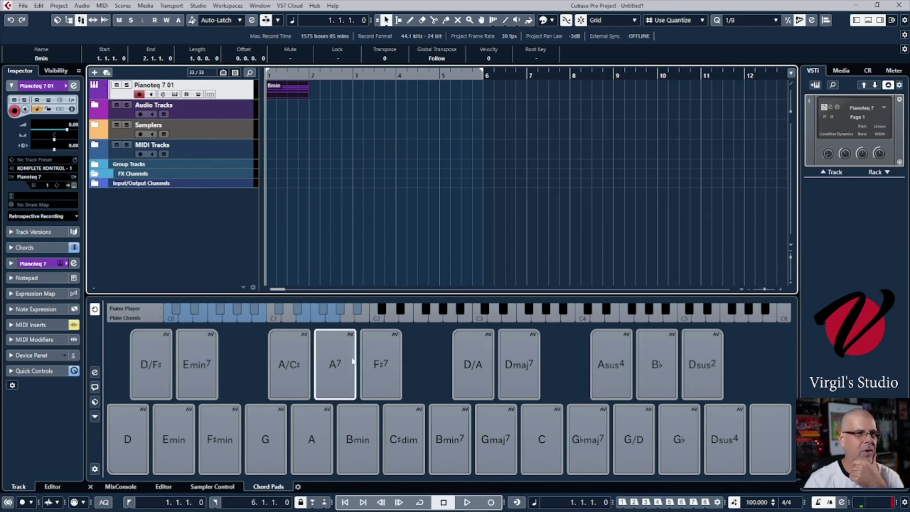
click(286, 371)
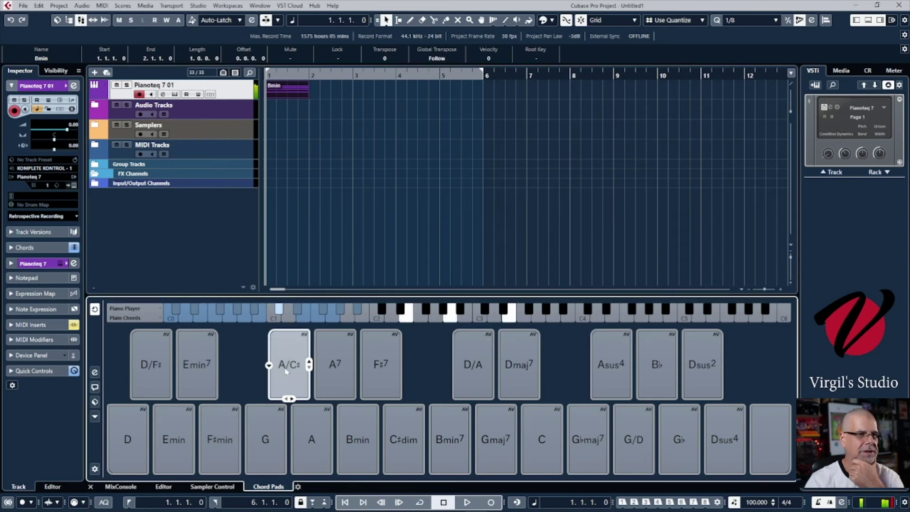
drag(286, 372, 331, 93)
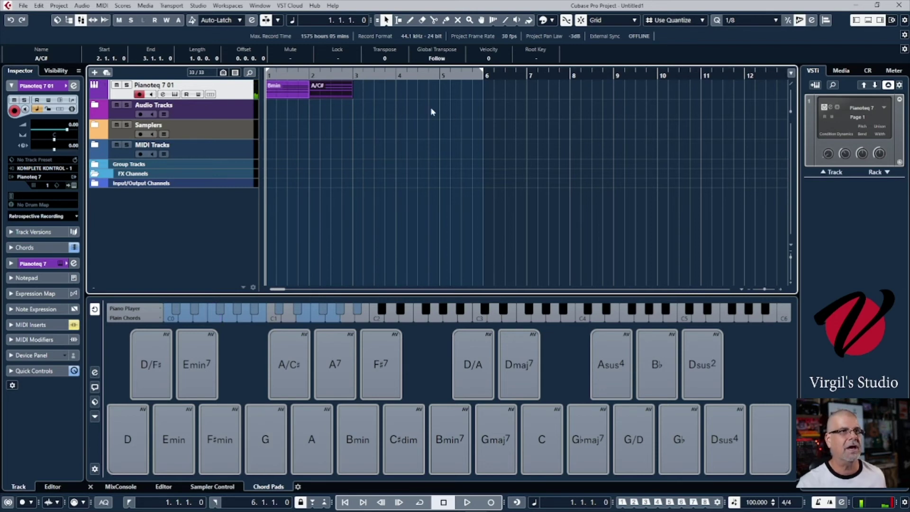
- Record the chord pads live on the Pianoteq 7 01 track from bar 3, and delete the recorded part
key(n)
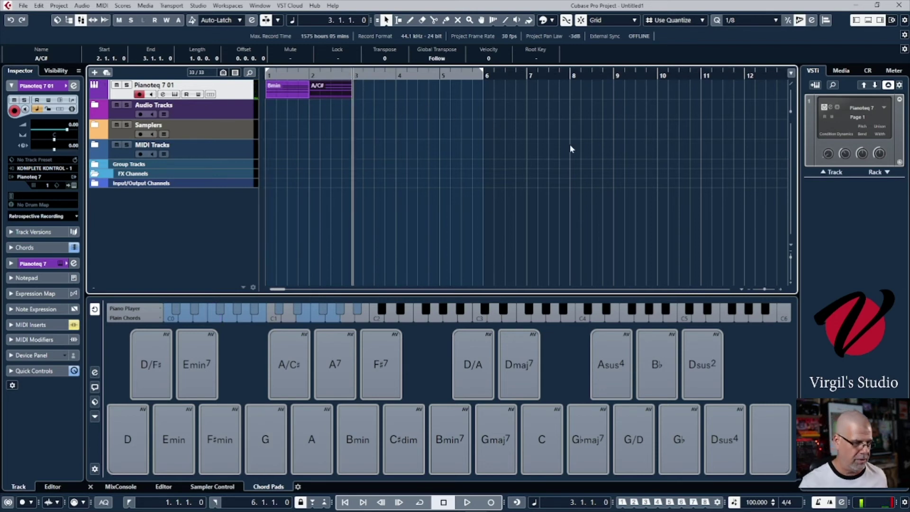
key(KP_Multiply)
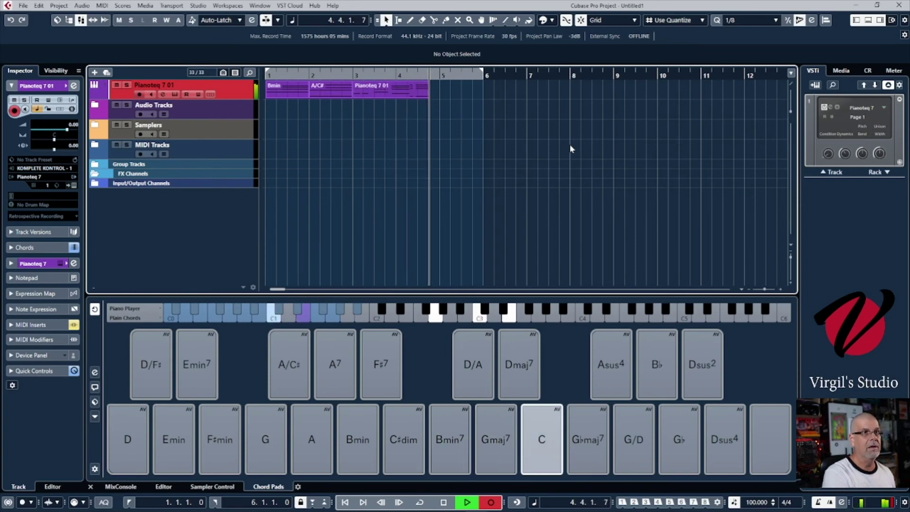
key(space)
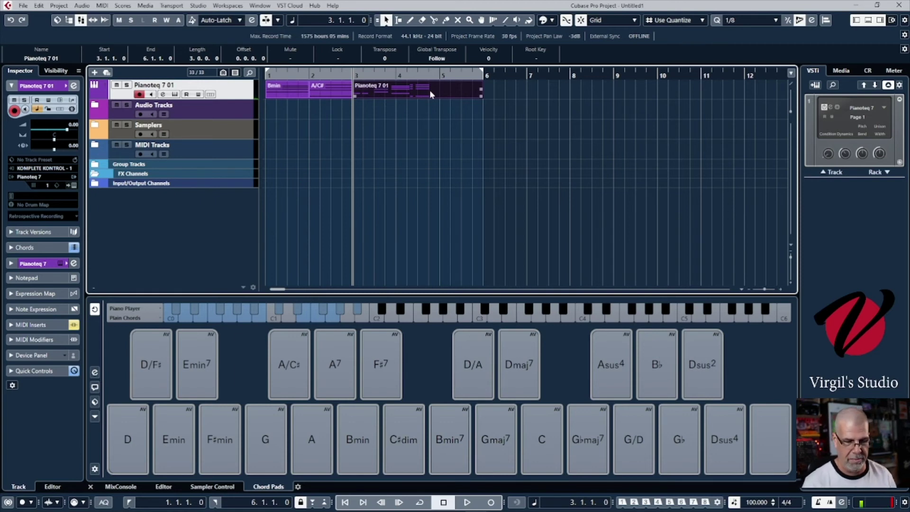
key(Delete)
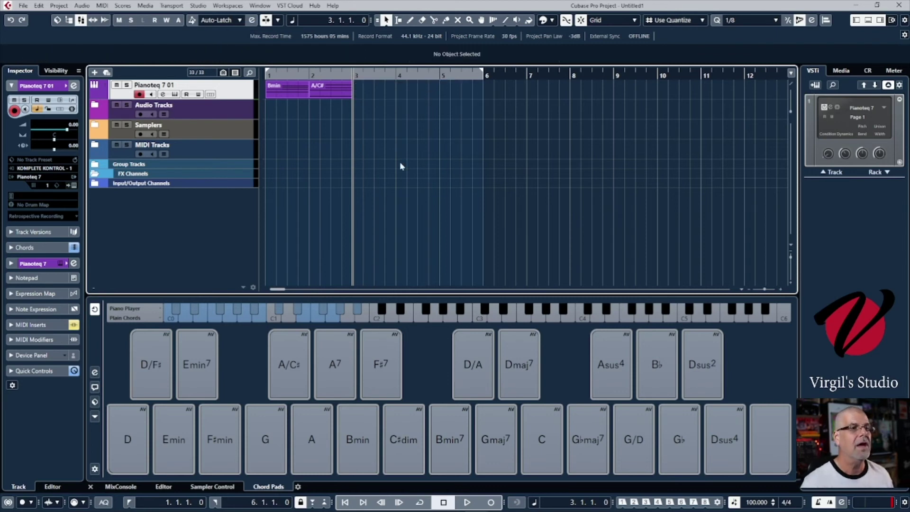
- Place the Emin7 pad at bar 3 and the C pad at bar 4 on the Pianoteq track, and select all four parts
click(199, 367)
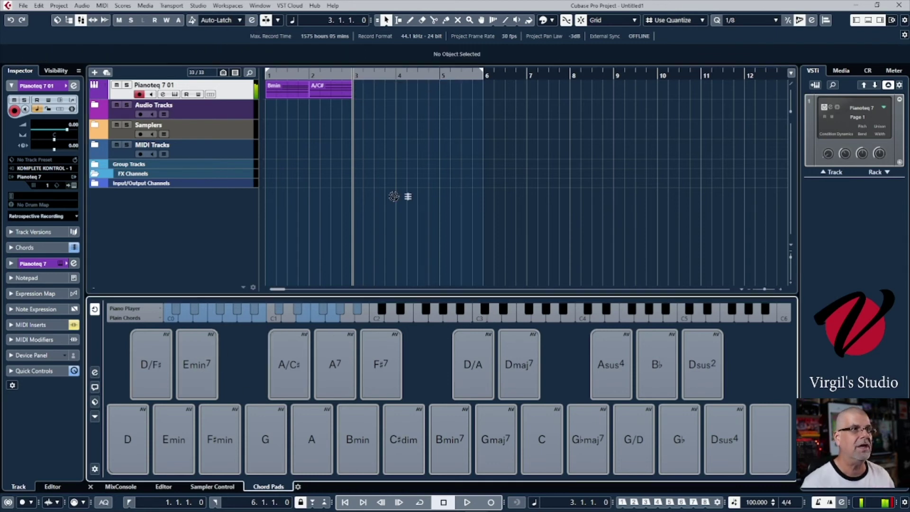
drag(393, 196, 383, 93)
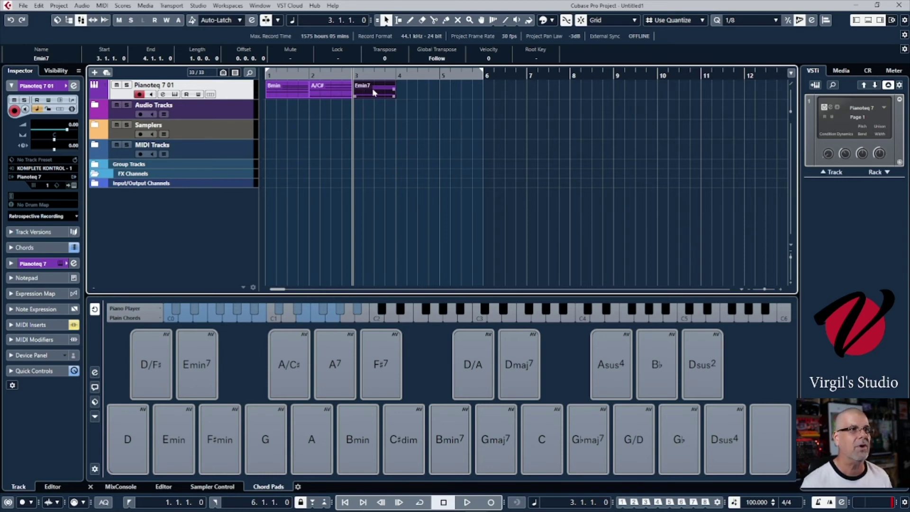
click(546, 442)
drag(546, 442, 403, 93)
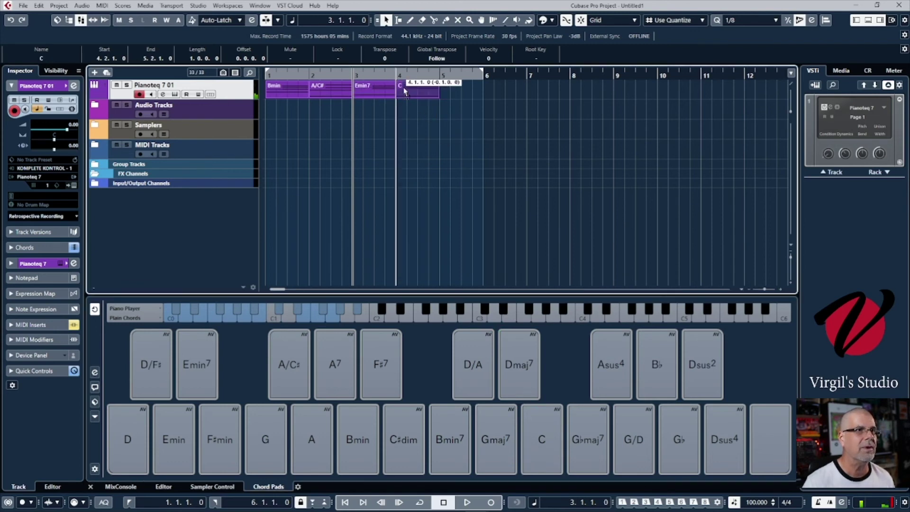
drag(433, 128, 264, 84)
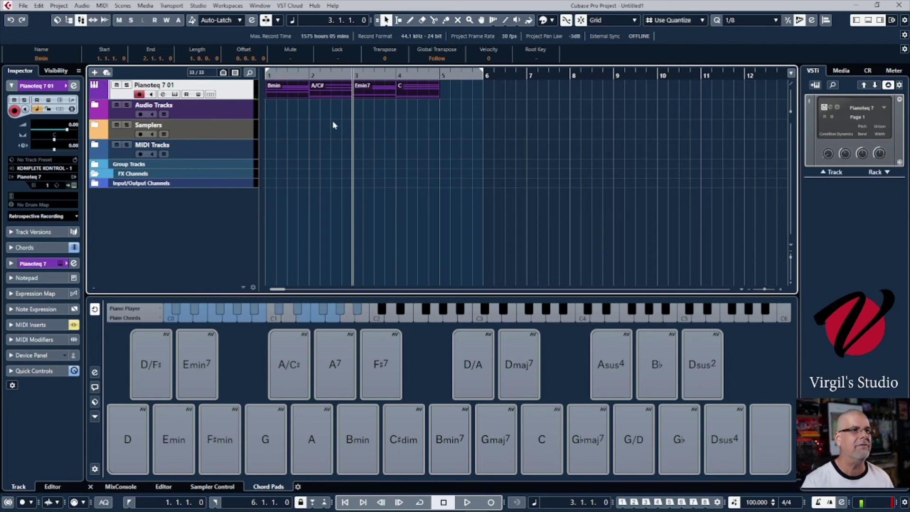
- Raise the Bmin pad's voicing by four steps and place the chord as a MIDI part at bar 5
click(441, 74)
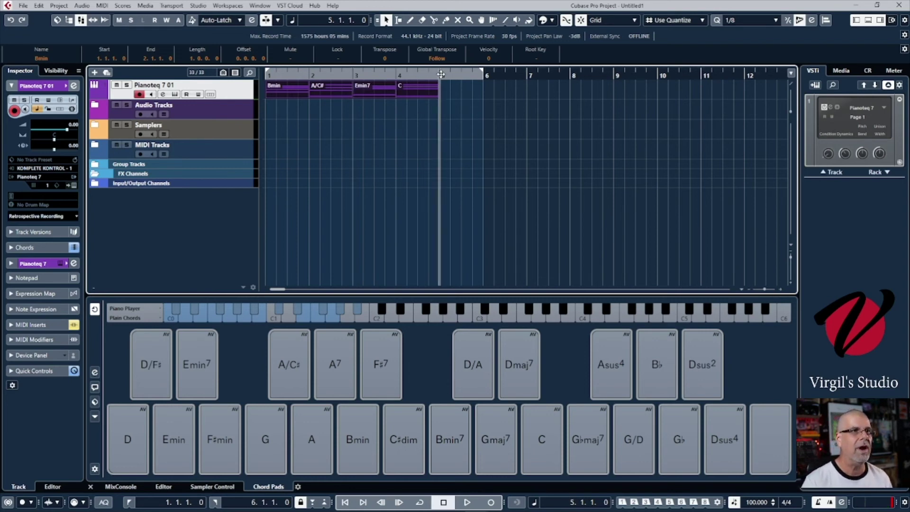
click(365, 448)
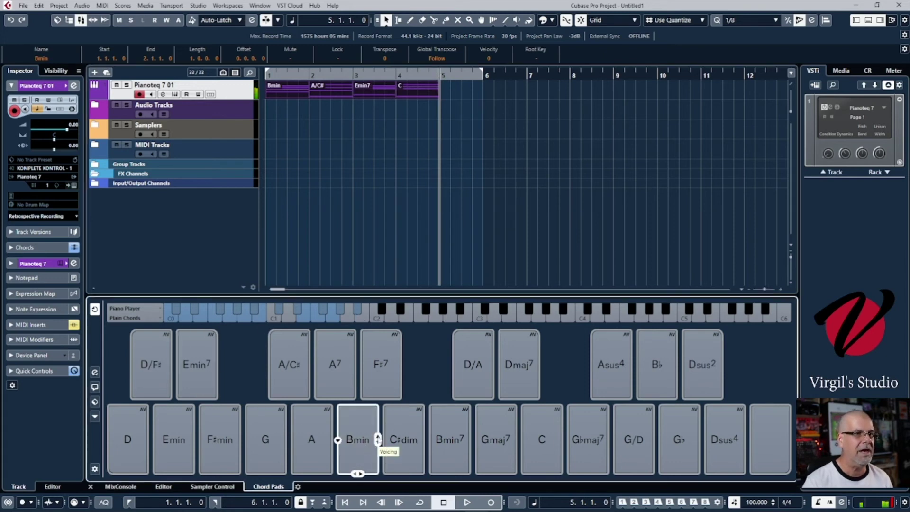
click(378, 439)
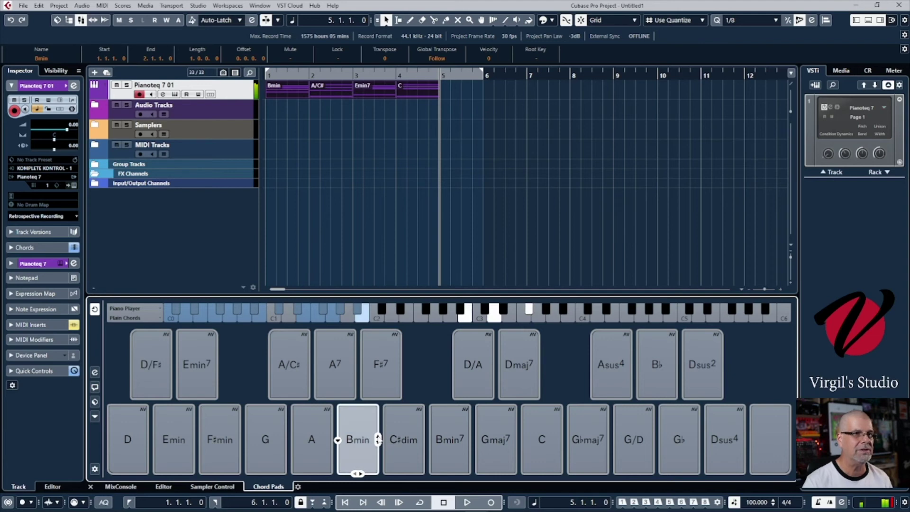
click(378, 438)
click(378, 439)
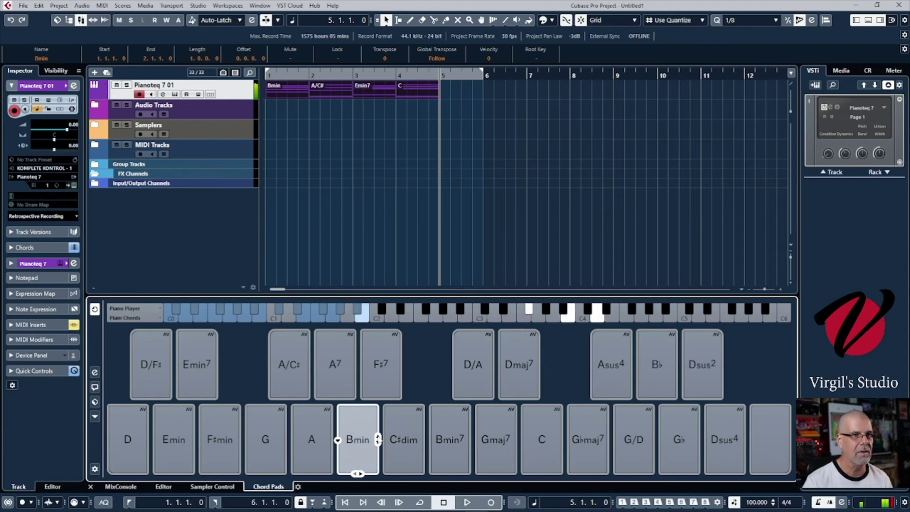
click(378, 439)
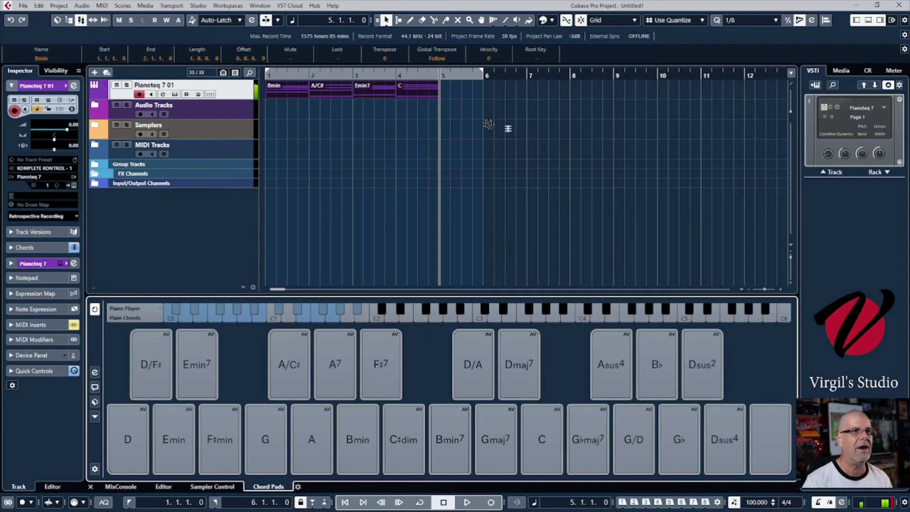
drag(489, 124, 462, 90)
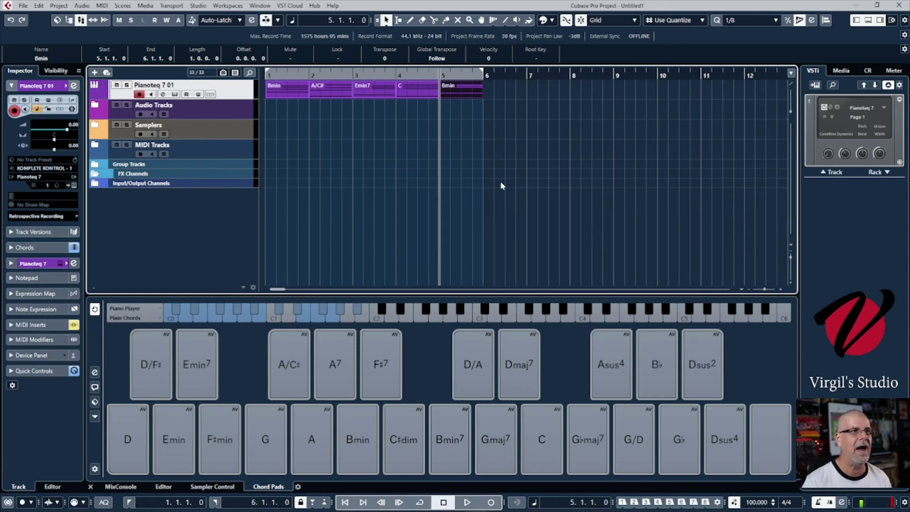
- Raise the A/C♯ pad's voicing by one step and place the chord as a MIDI part at bar 6 of the Pianoteq track
click(290, 365)
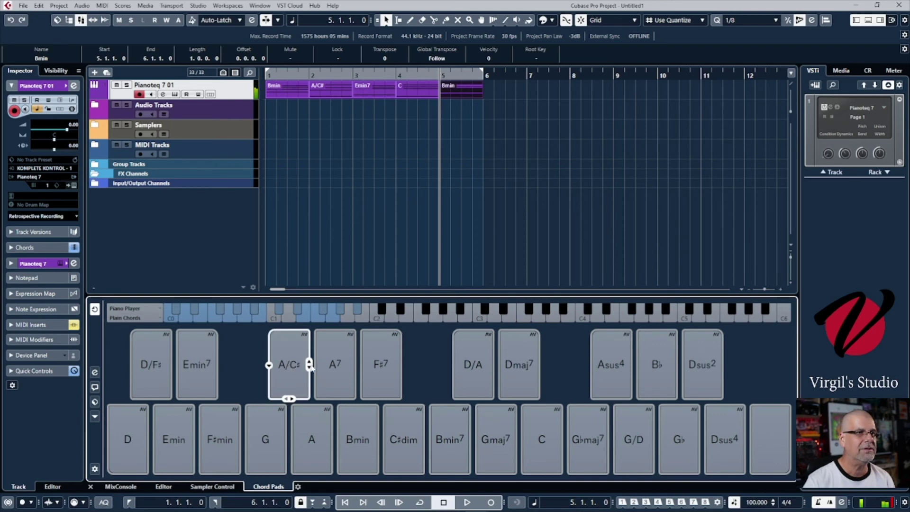
click(308, 362)
drag(291, 364, 505, 92)
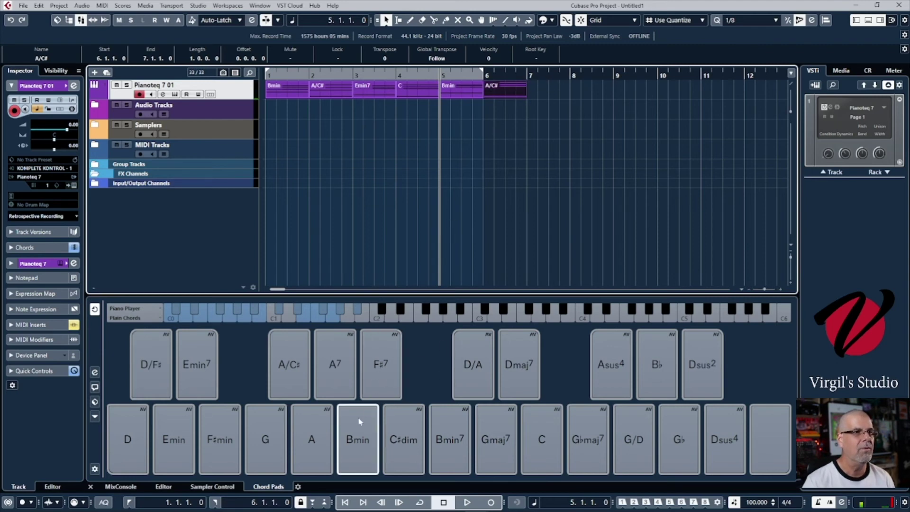
- Place the Emin7 pad at bar 7 and the C pad at bar 8 as MIDI parts on the Pianoteq track
click(534, 442)
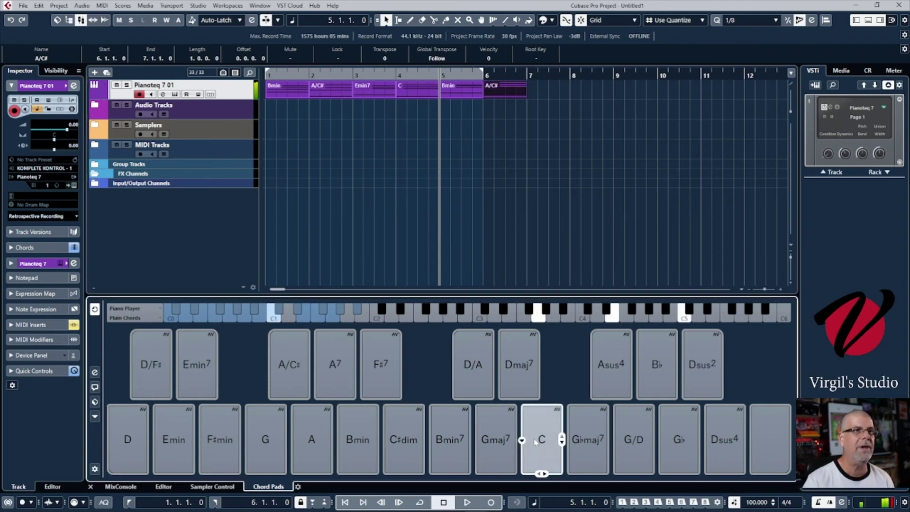
drag(535, 442, 546, 92)
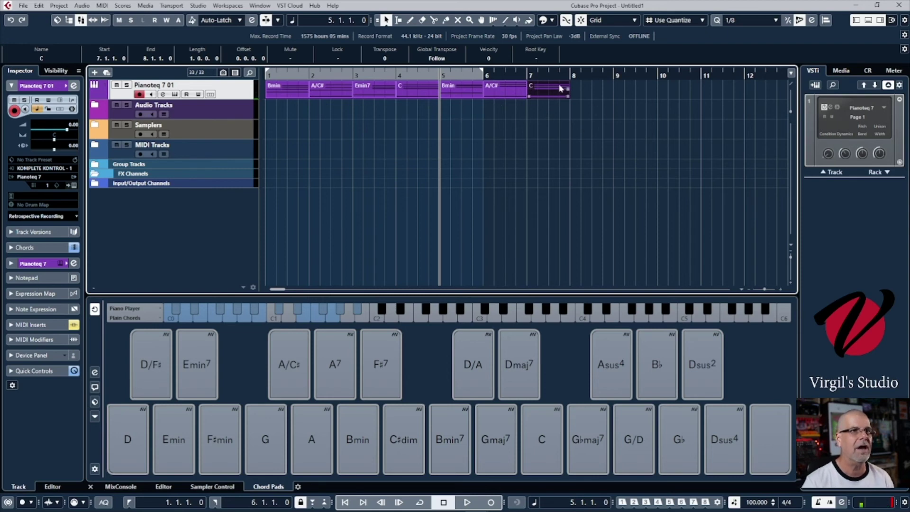
drag(561, 90, 617, 94)
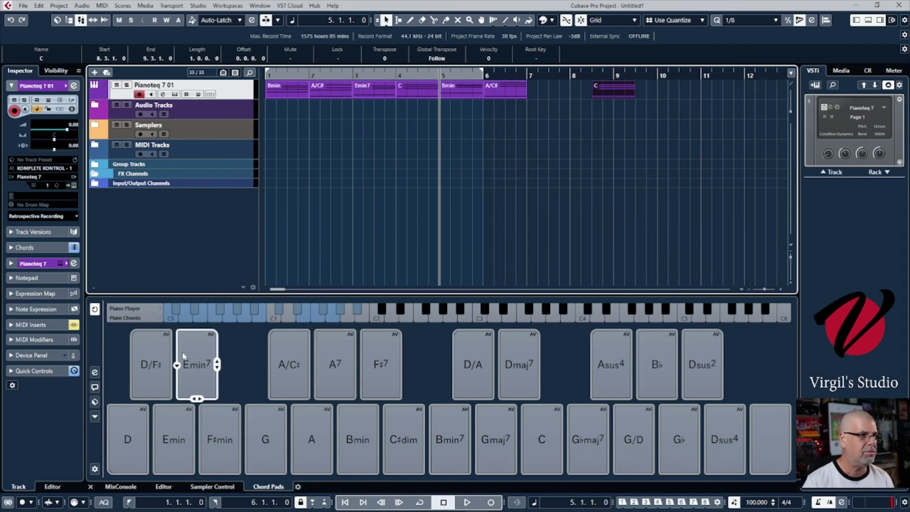
click(197, 365)
drag(590, 155, 538, 89)
drag(608, 91, 586, 93)
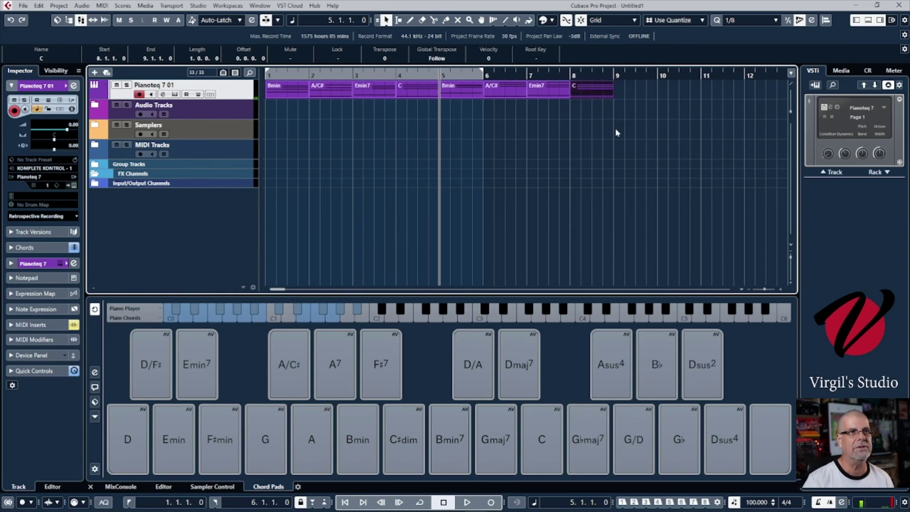
- Select all eight chord parts and play the progression from the start of the project
drag(615, 128, 245, 79)
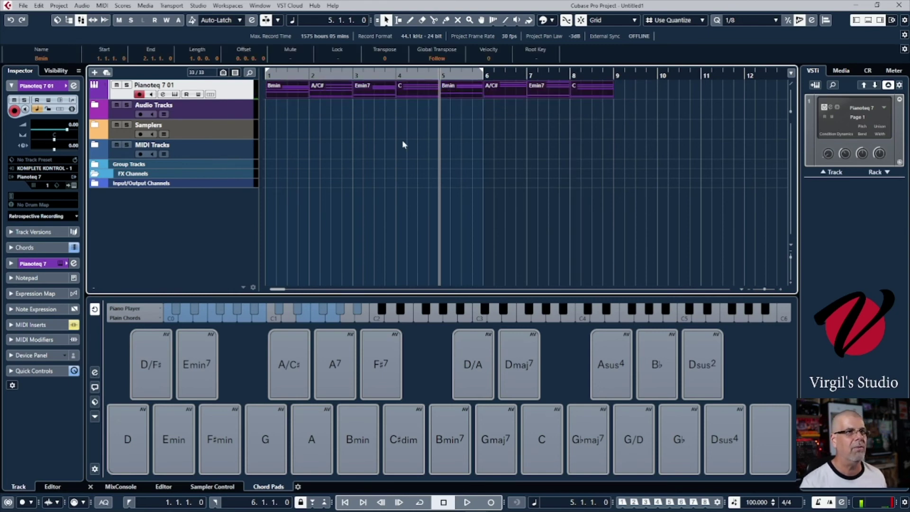
key(Home)
key(space)
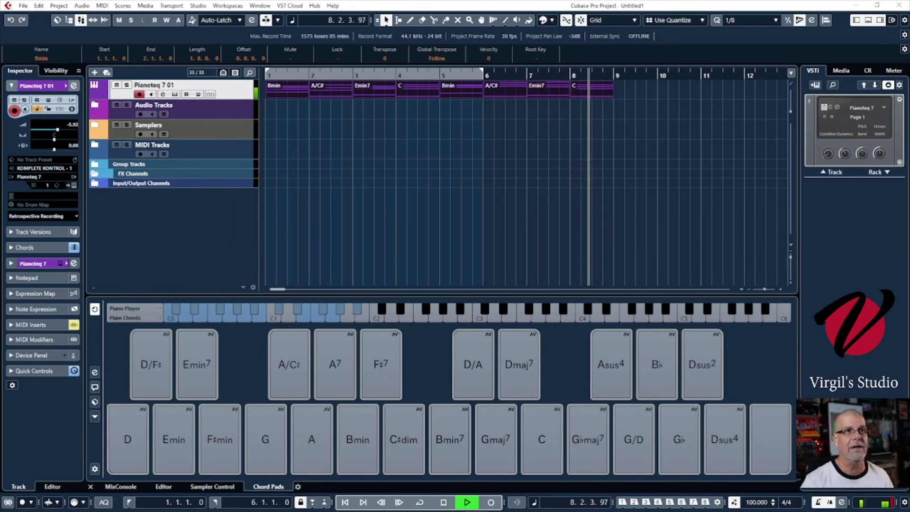
key(space)
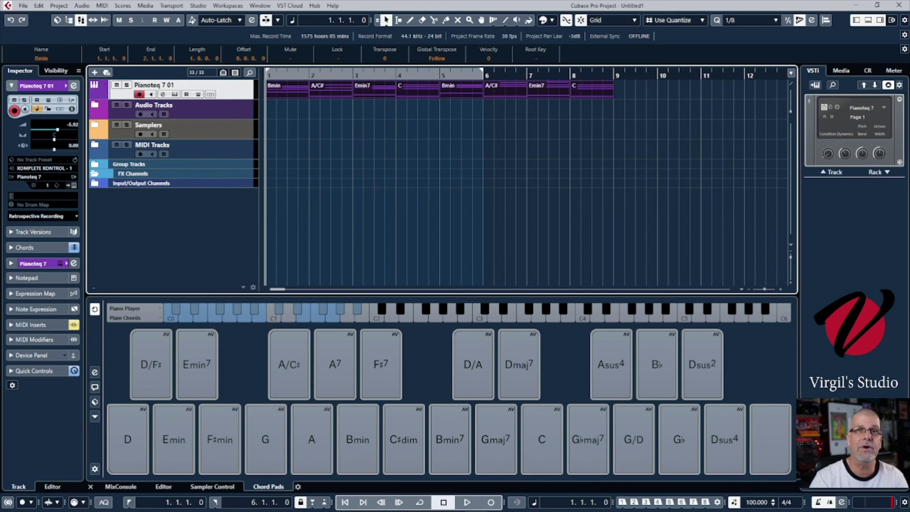
- Switch to the Hooktheory cheat sheet index in the browser and open the C Minor page at its 20 most popular chords
key(alt+Tab)
drag(524, 29, 389, 48)
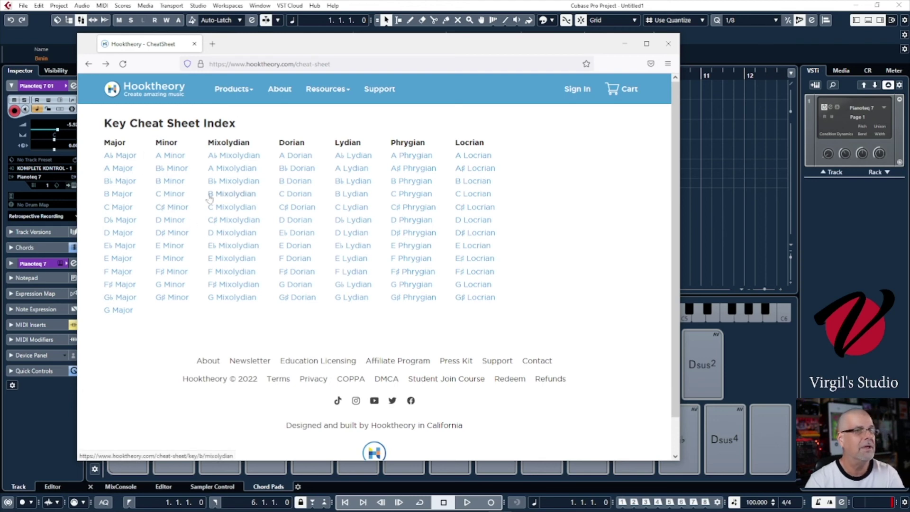
drag(407, 47, 513, 32)
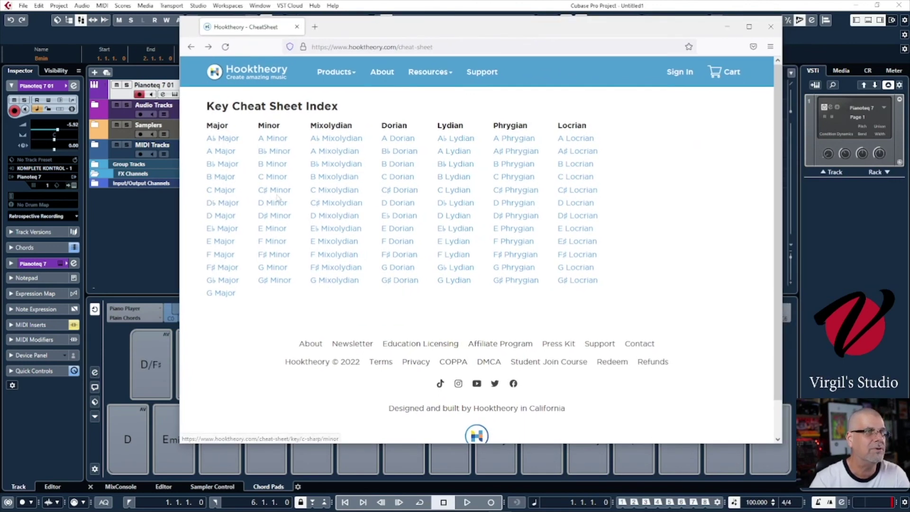
click(277, 177)
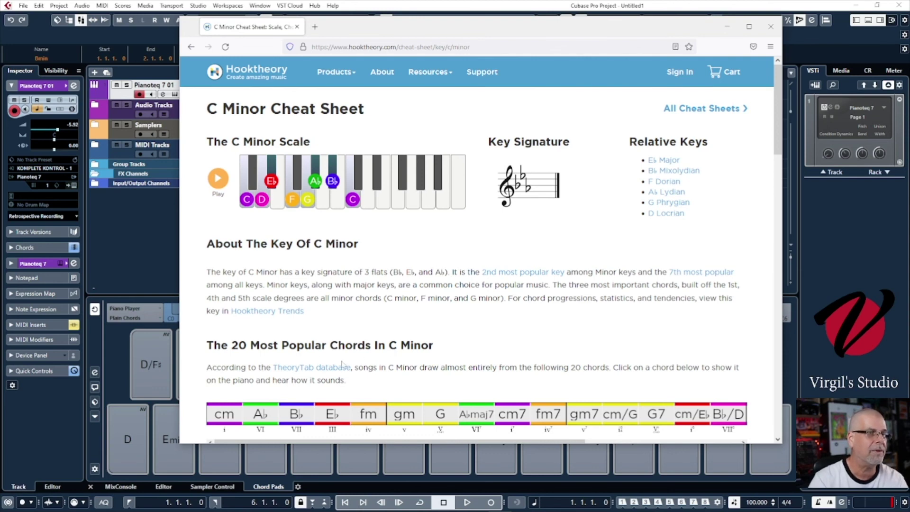
scroll(417, 360, down, 4)
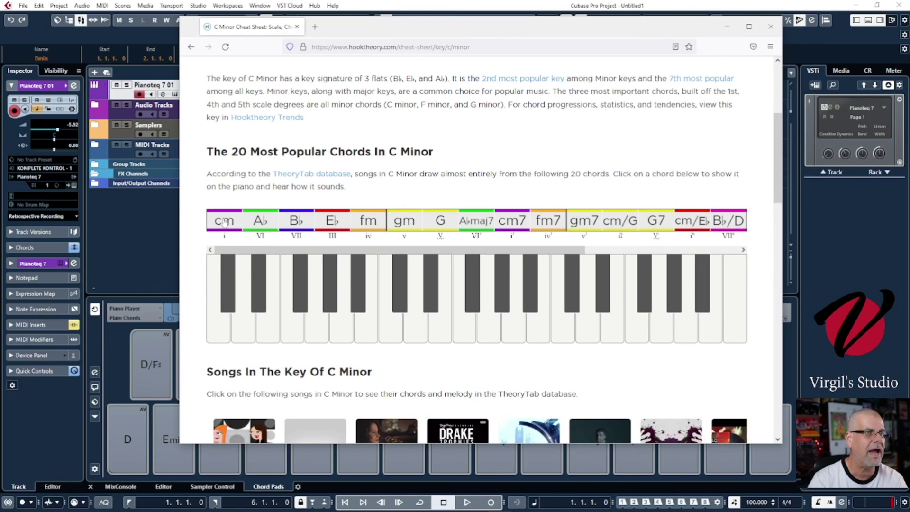
- Audition the cm, E♭, gm, G, A♭maj7, cm7, fm7, gm7 and cm/G chords on the C Minor cheat sheet
click(224, 221)
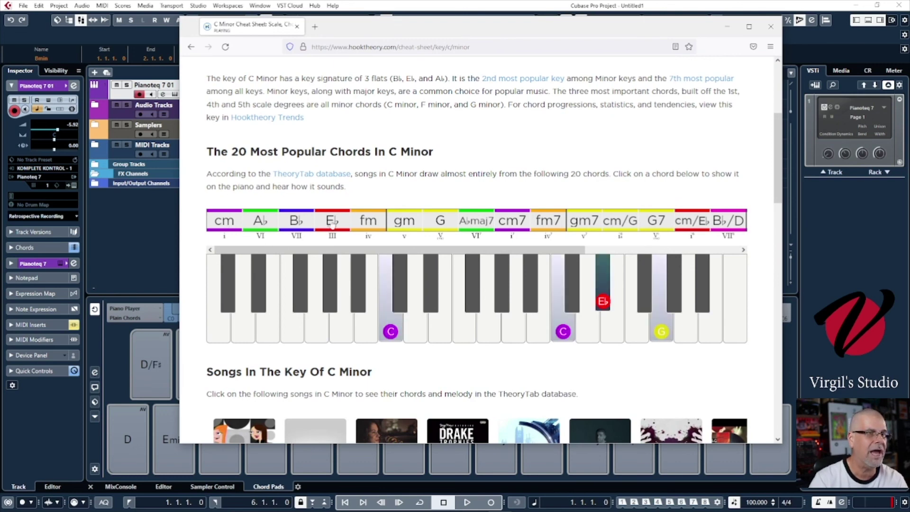
click(332, 222)
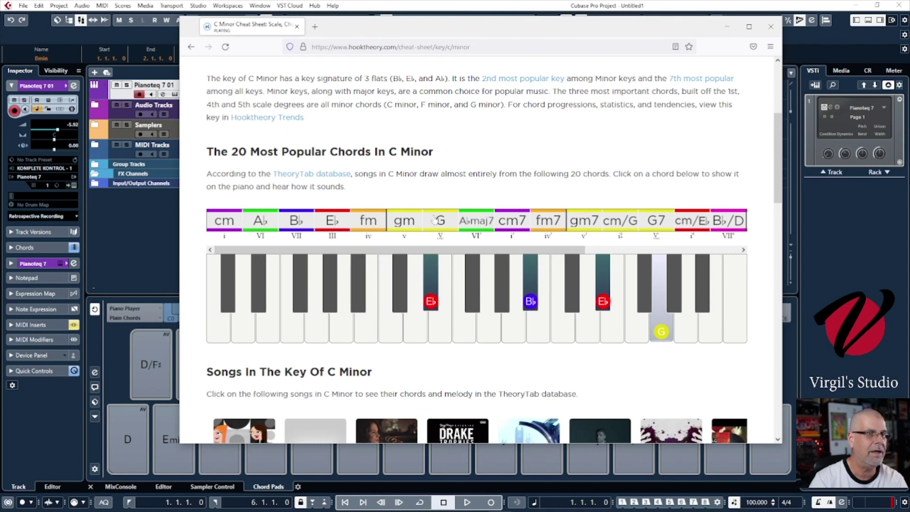
click(398, 227)
click(442, 221)
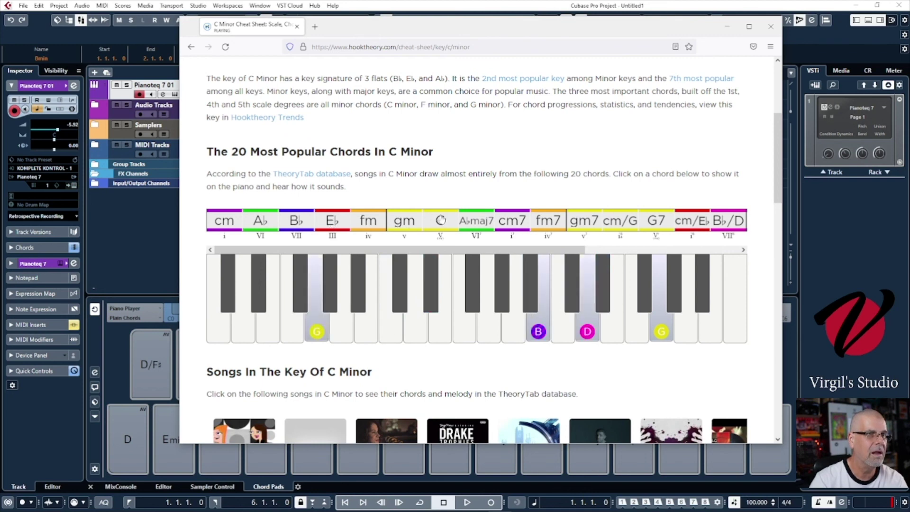
click(480, 221)
click(519, 225)
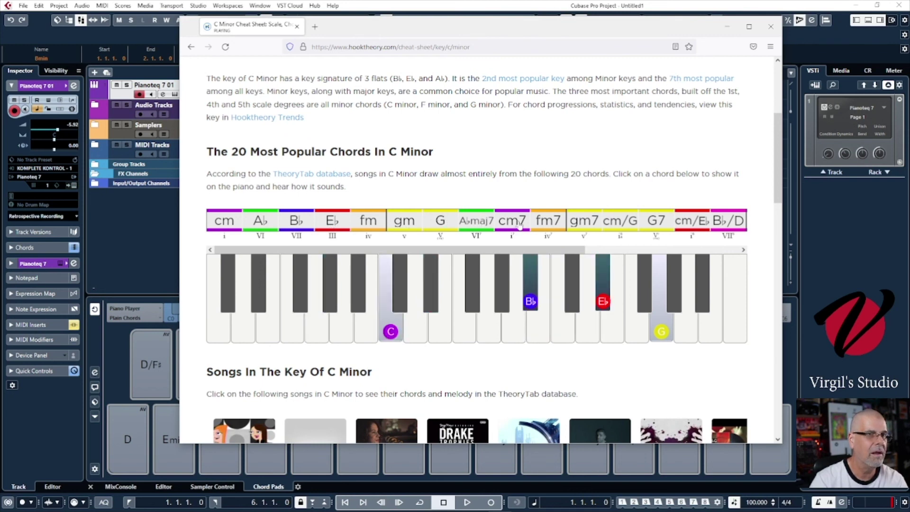
click(551, 227)
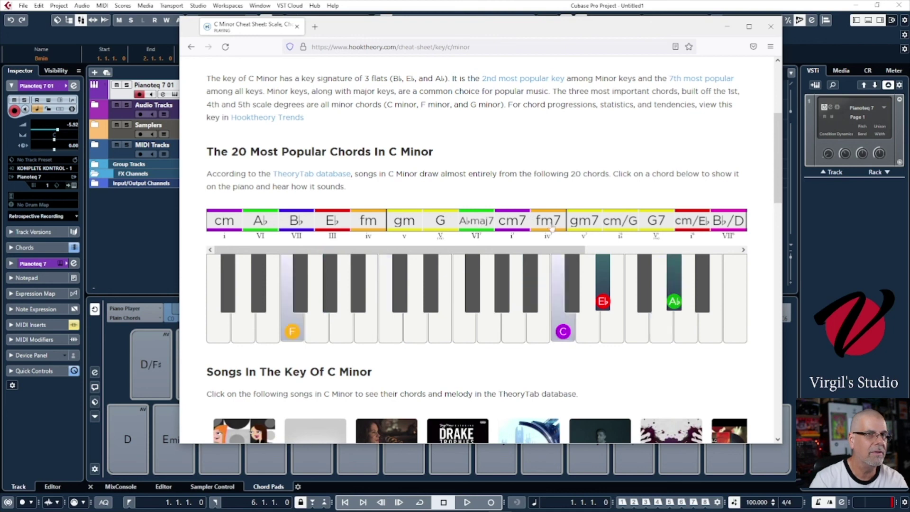
click(574, 220)
click(613, 220)
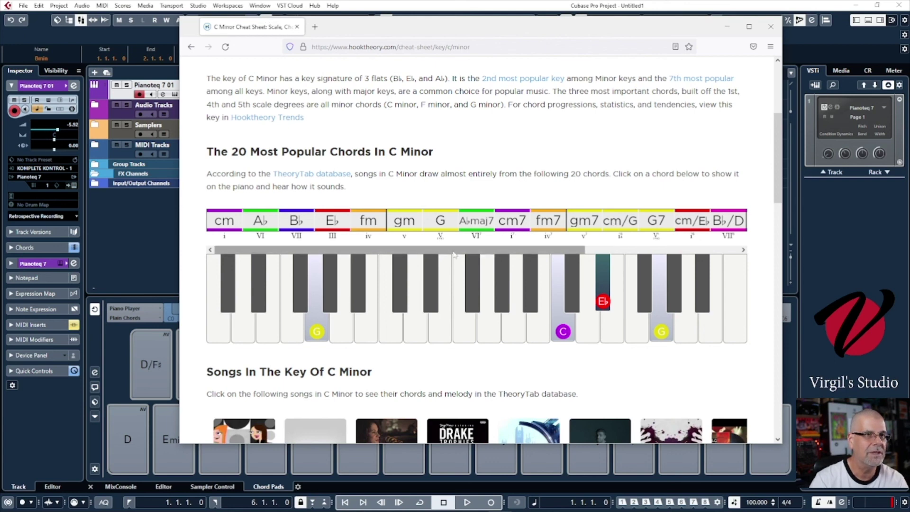
- Audition the B♭/D, E♭/G, G/B, C and fm/A♭ chords at the end of the chord list, and return to Cubase
drag(414, 250, 645, 280)
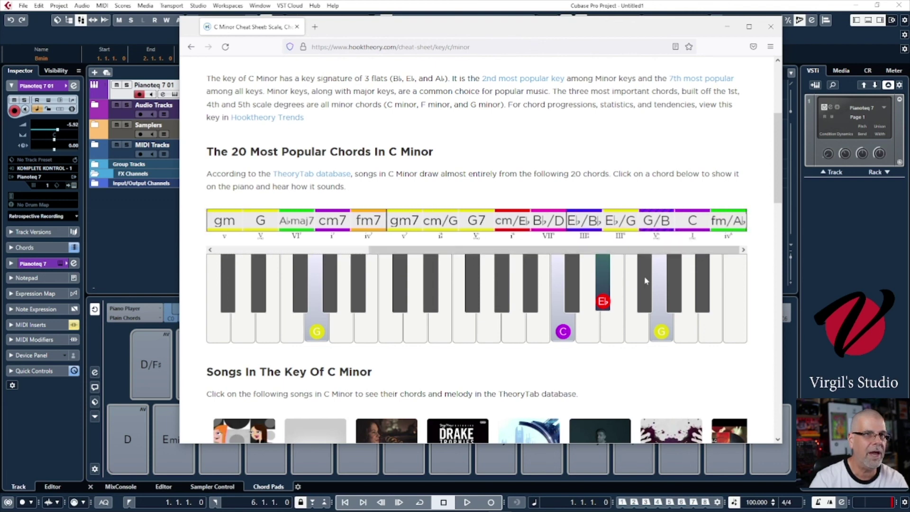
click(557, 221)
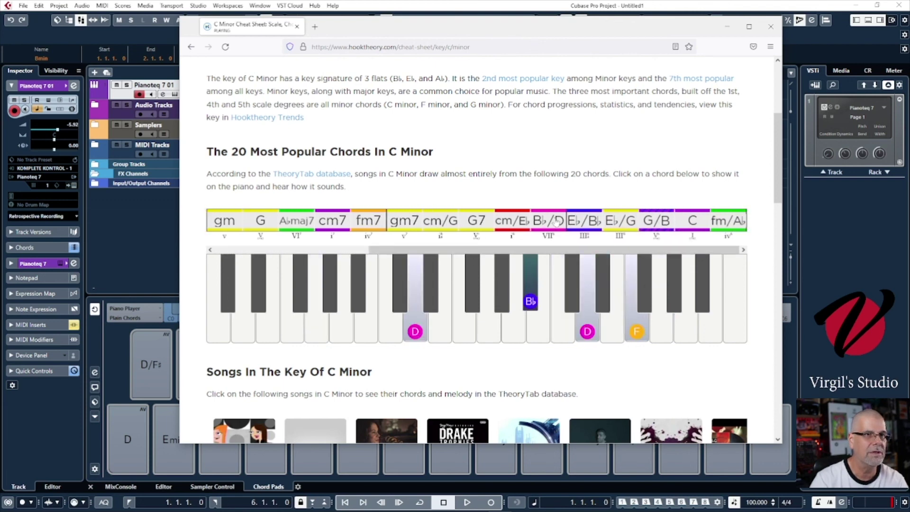
click(620, 221)
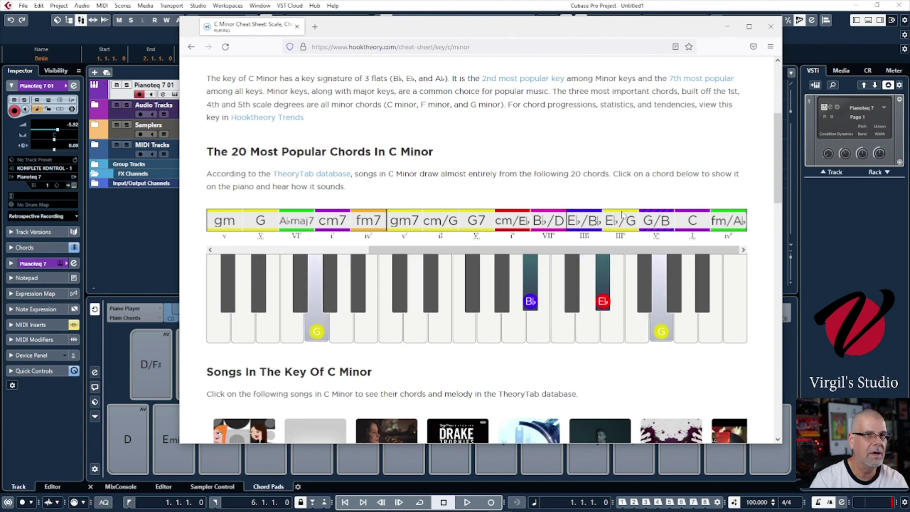
click(656, 225)
click(690, 223)
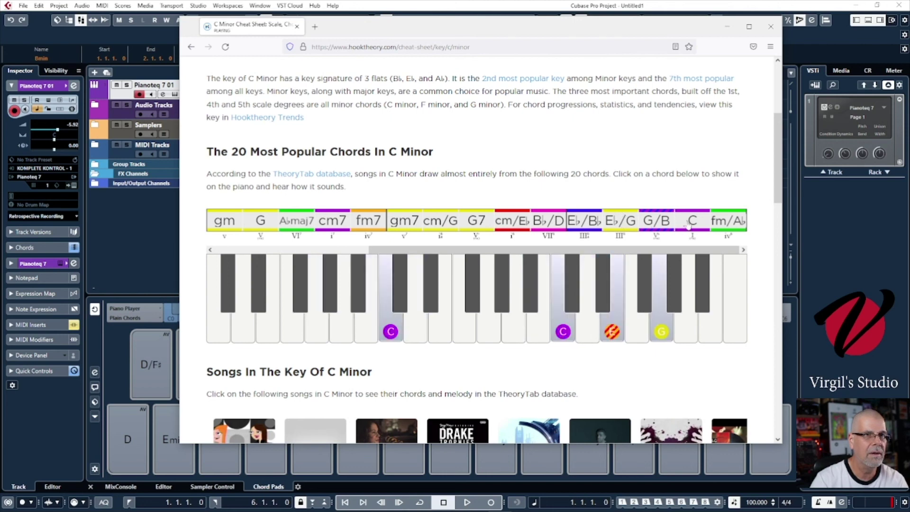
click(726, 221)
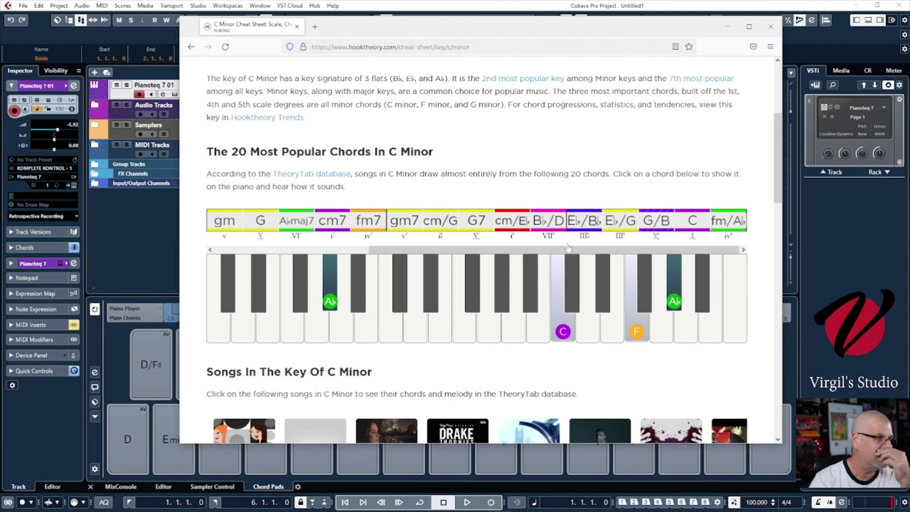
key(alt+Tab)
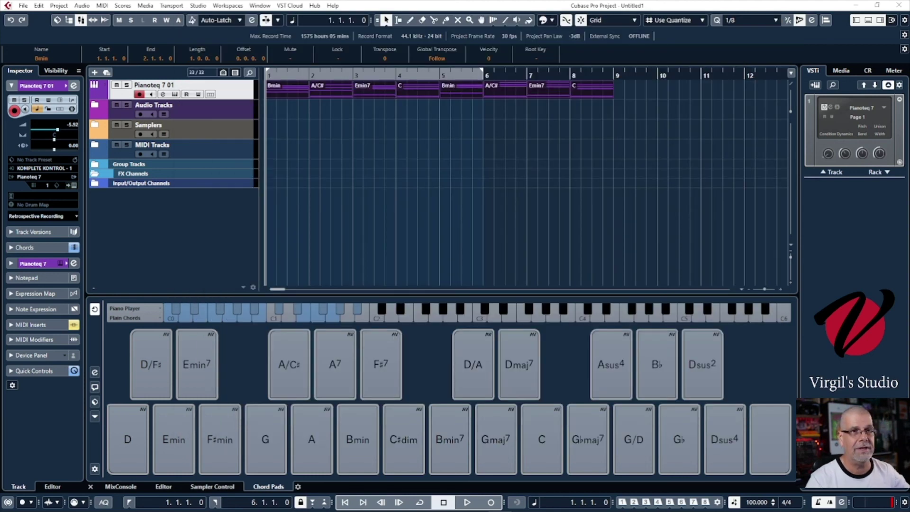